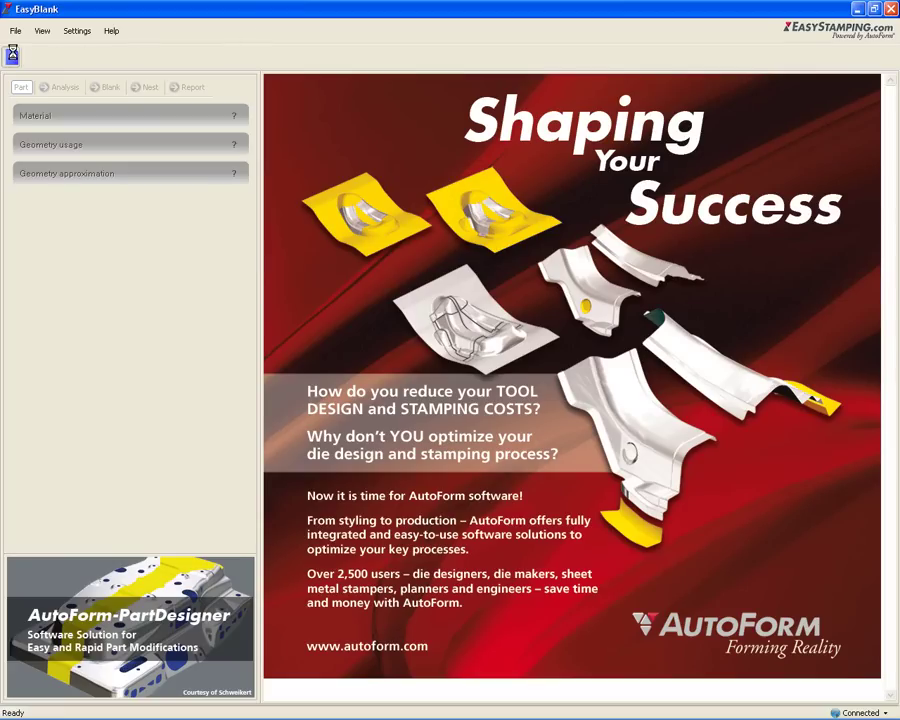
Step: Load Example1.igs from the Examples folder so its meshed part appears
click(12, 57)
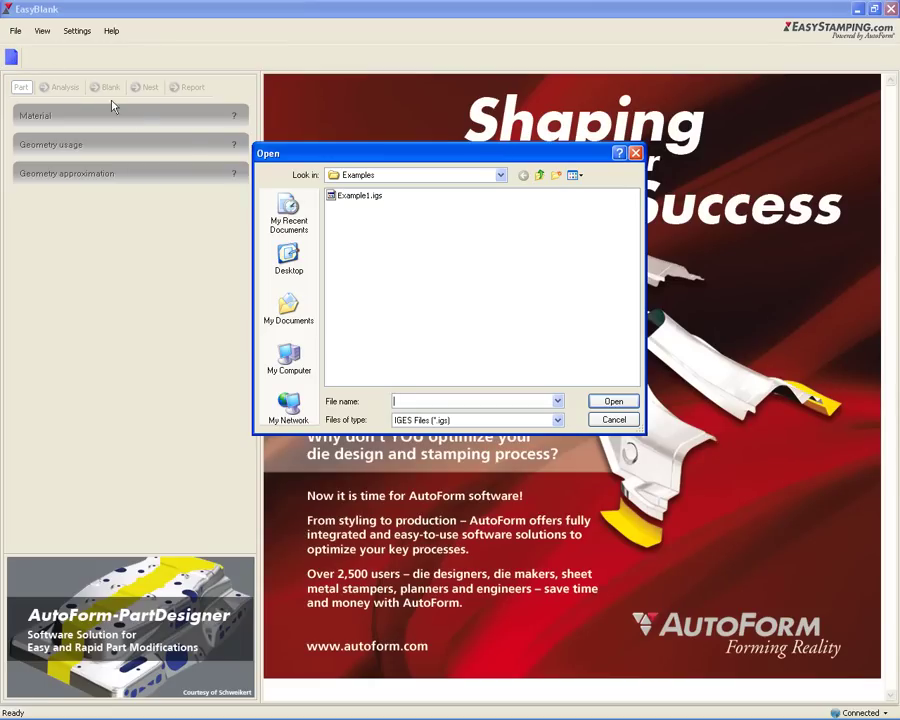
click(355, 198)
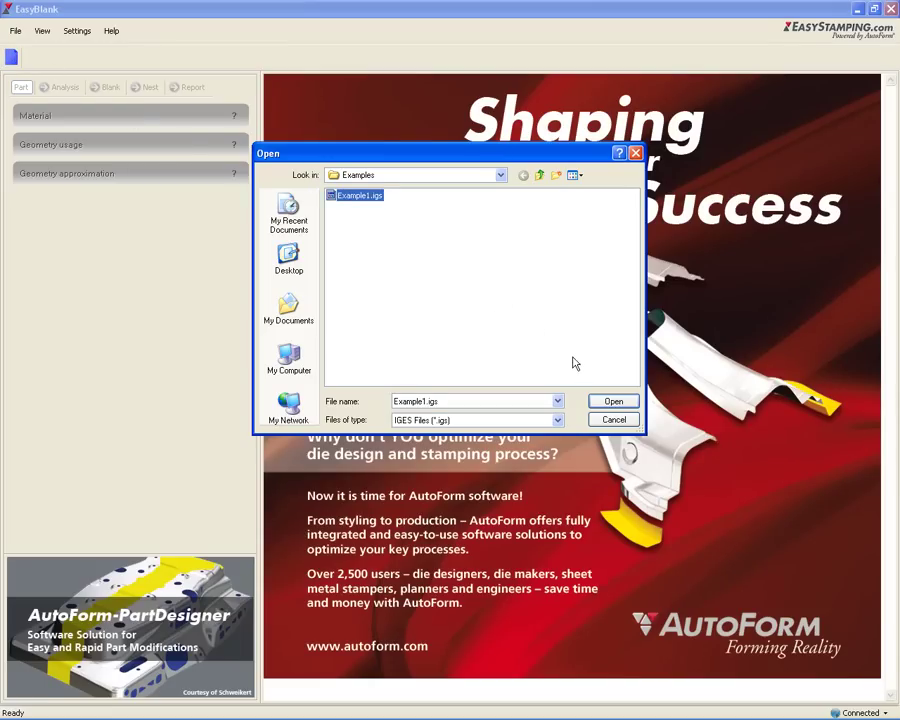
click(612, 401)
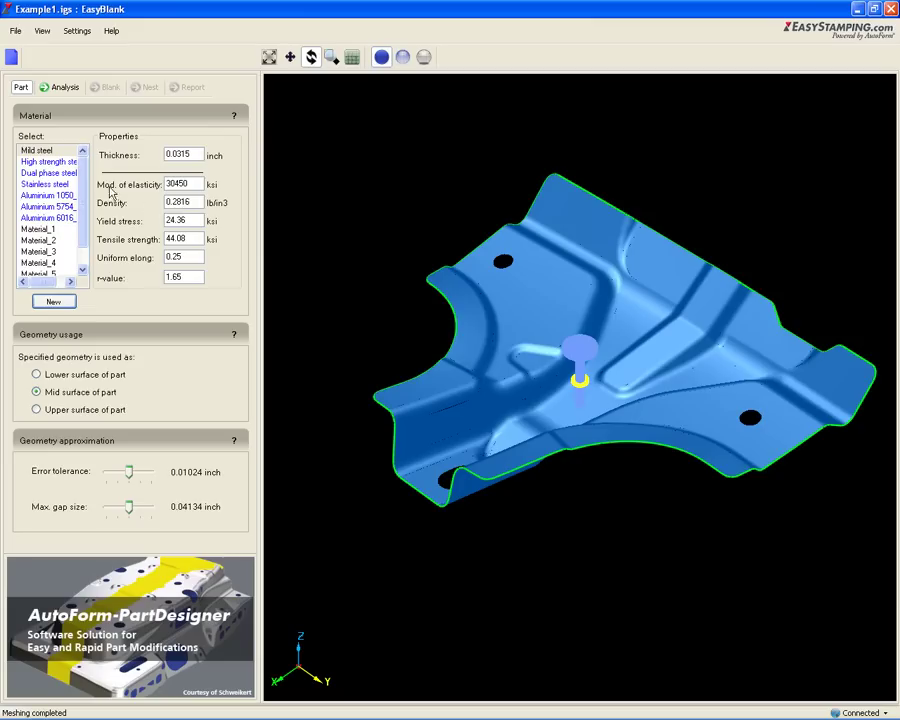
Step: Set high strength steel, 0.045 inch thickness, and lower-surface geometry usage
click(69, 163)
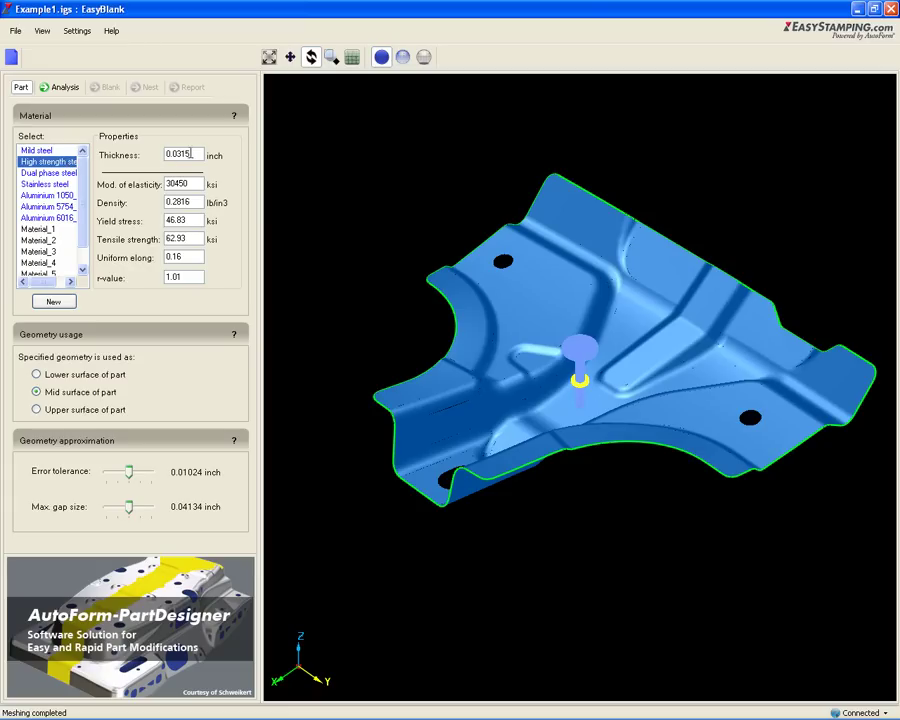
drag(198, 155, 166, 154)
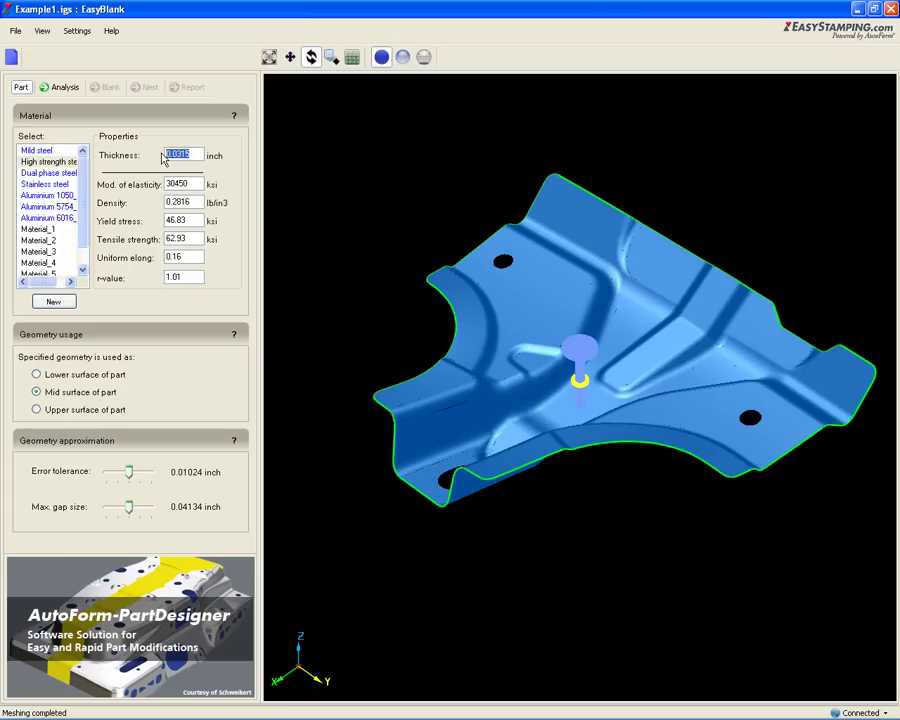
text(0.045)
mouse_move(594, 500)
mouse_down()
mouse_move(623, 583)
mouse_move(633, 520)
mouse_move(631, 213)
mouse_move(655, 148)
mouse_move(613, 325)
mouse_move(597, 488)
mouse_move(558, 432)
mouse_move(501, 411)
mouse_up()
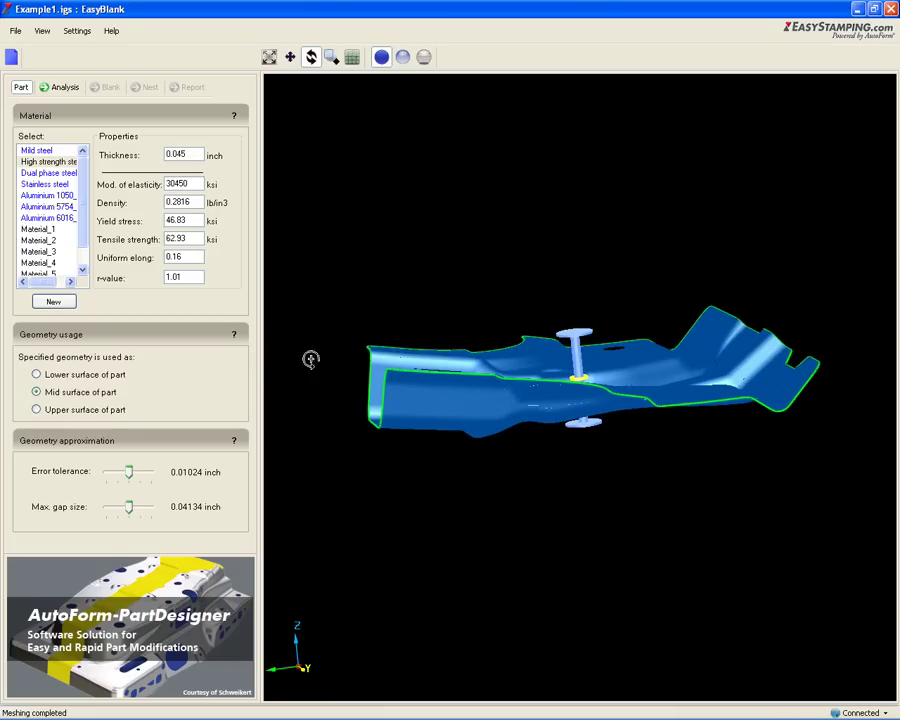
click(62, 374)
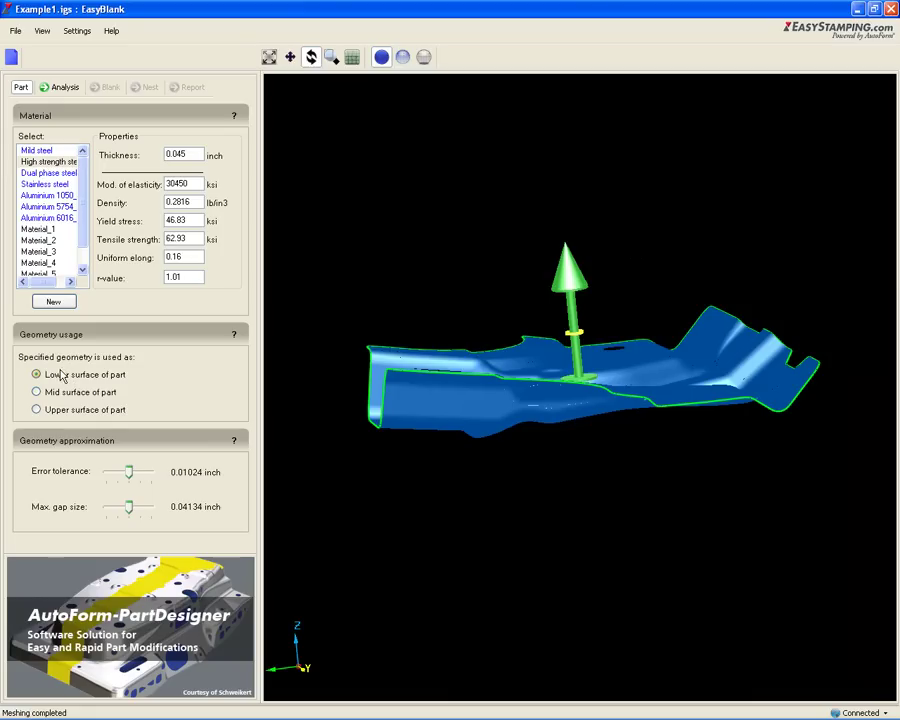
Step: Run the forming analysis and rotate to inspect the +5% to −30% thinning map
click(64, 88)
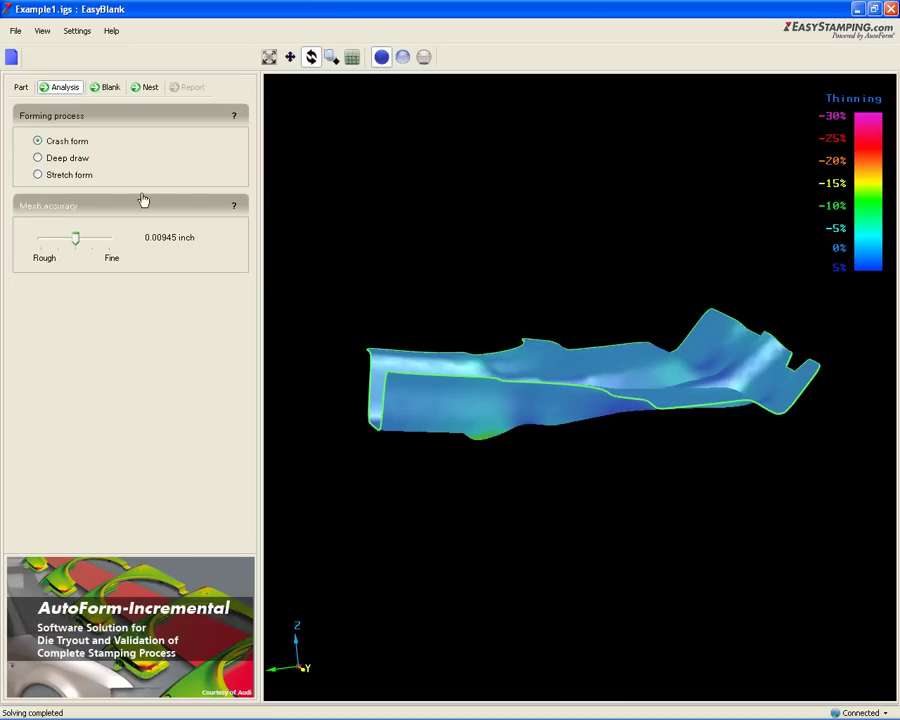
mouse_move(345, 289)
mouse_down()
mouse_move(356, 370)
mouse_move(380, 432)
mouse_move(381, 398)
mouse_move(374, 412)
mouse_move(384, 422)
mouse_up()
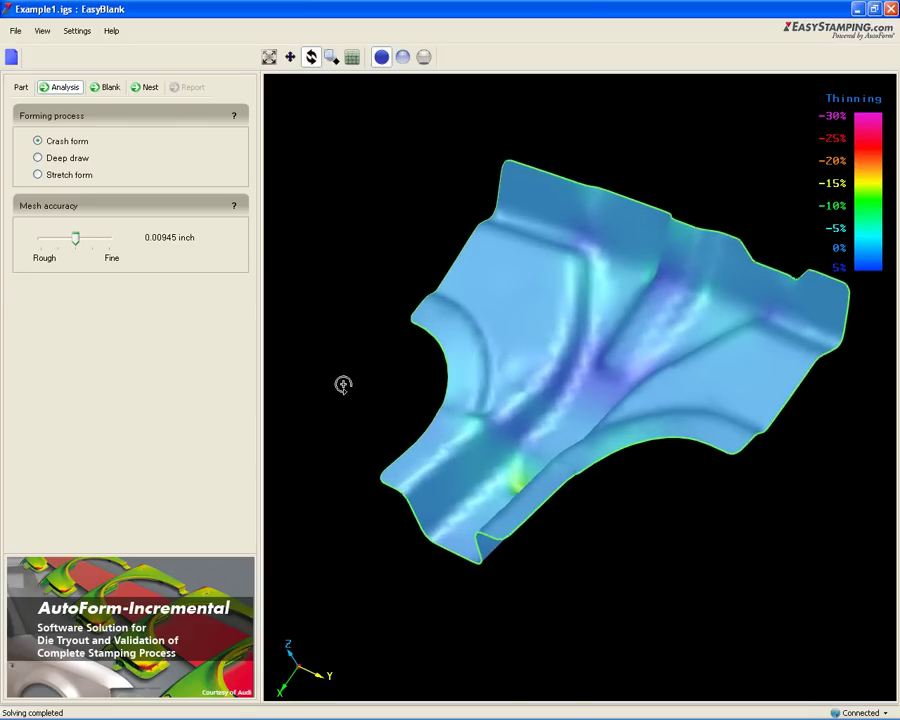
Step: Develop the blank with a 0.08 inch convex addendum
click(106, 90)
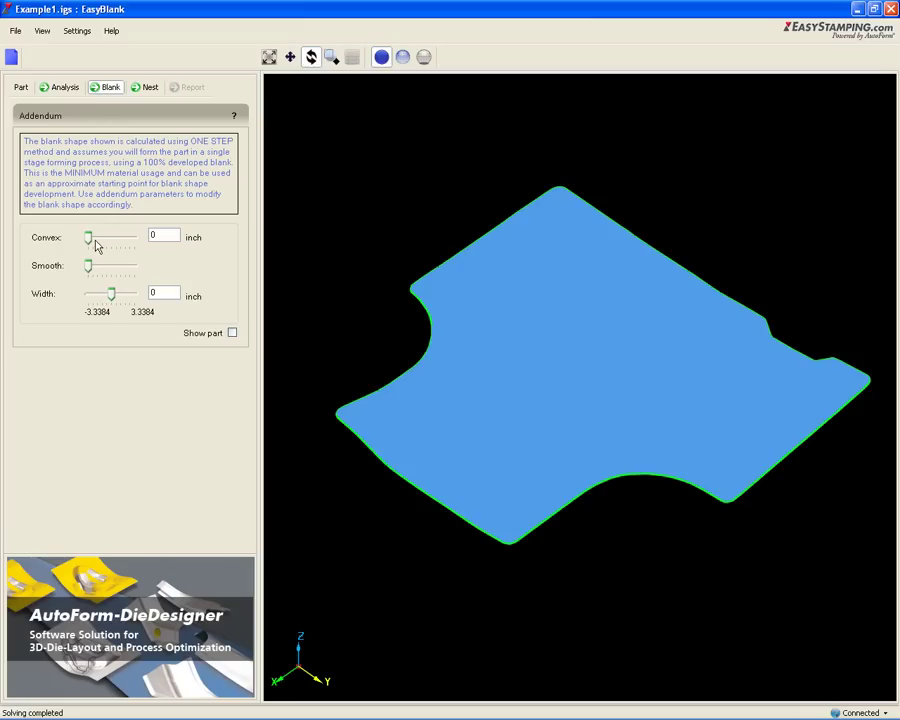
drag(89, 240, 101, 240)
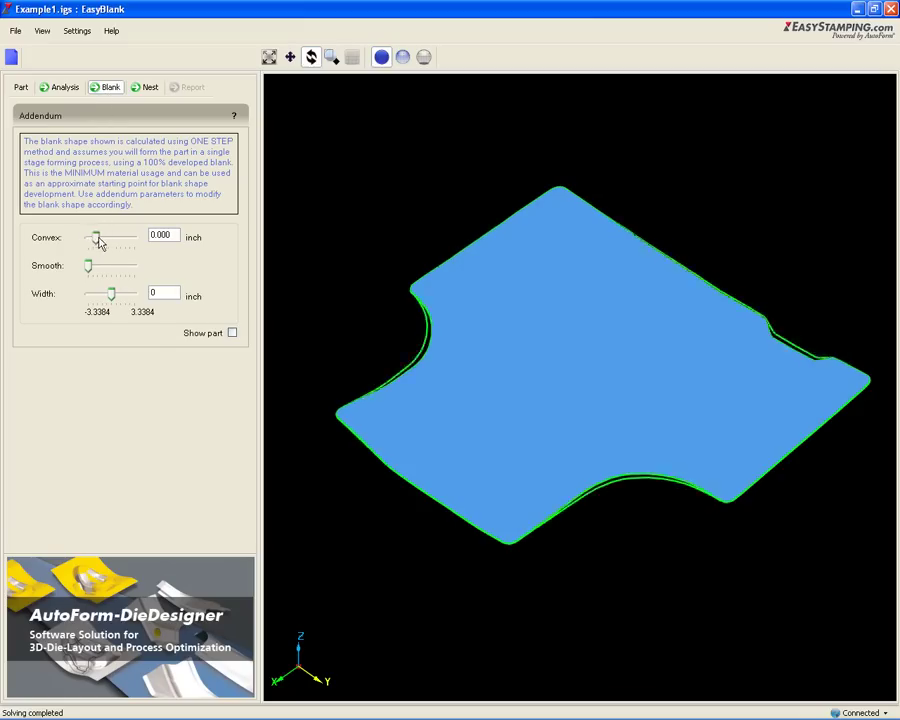
mouse_move(100, 238)
mouse_down()
mouse_move(106, 243)
mouse_move(74, 240)
mouse_up()
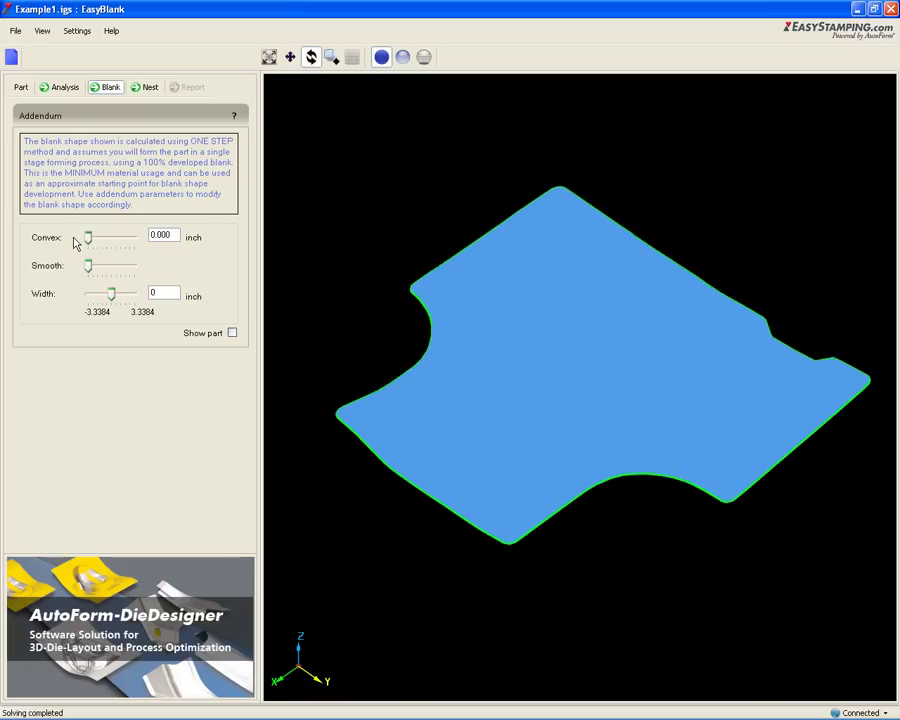
double_click(160, 235)
text(0.08)
key(Return)
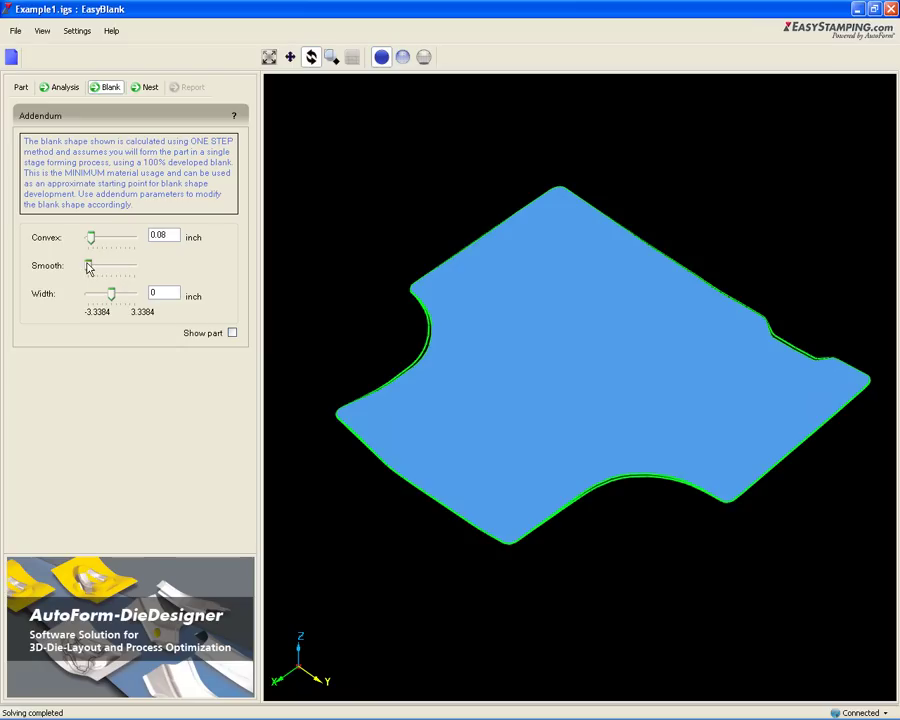
Step: Slightly raise smoothing, set addendum width to 0.4 inch, and show the part above
mouse_move(88, 264)
mouse_down()
mouse_move(100, 264)
mouse_move(88, 265)
mouse_move(111, 297)
mouse_up()
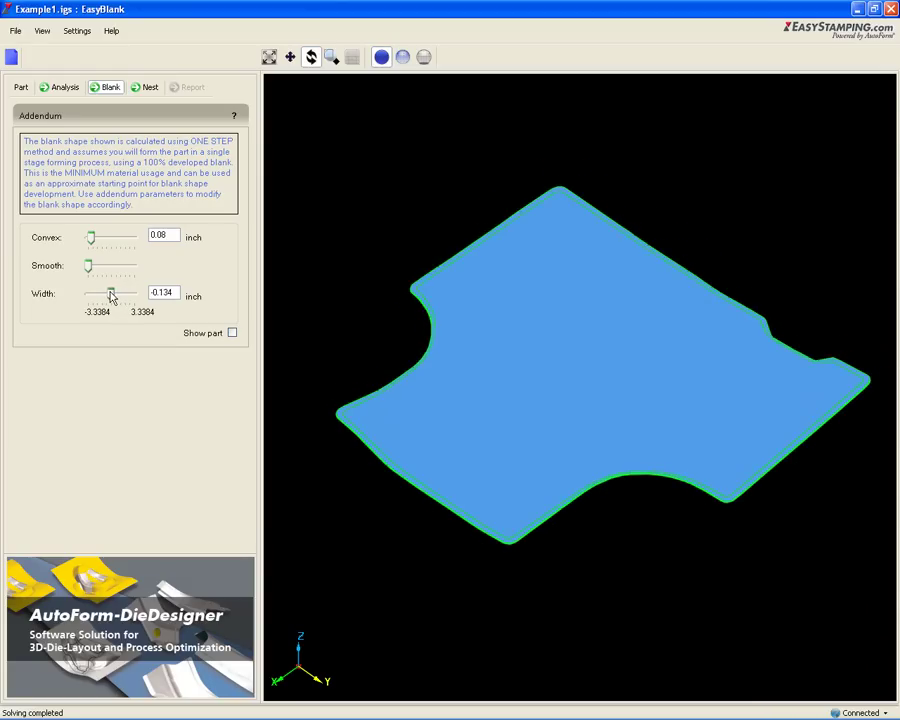
drag(172, 292, 142, 297)
text(0.4)
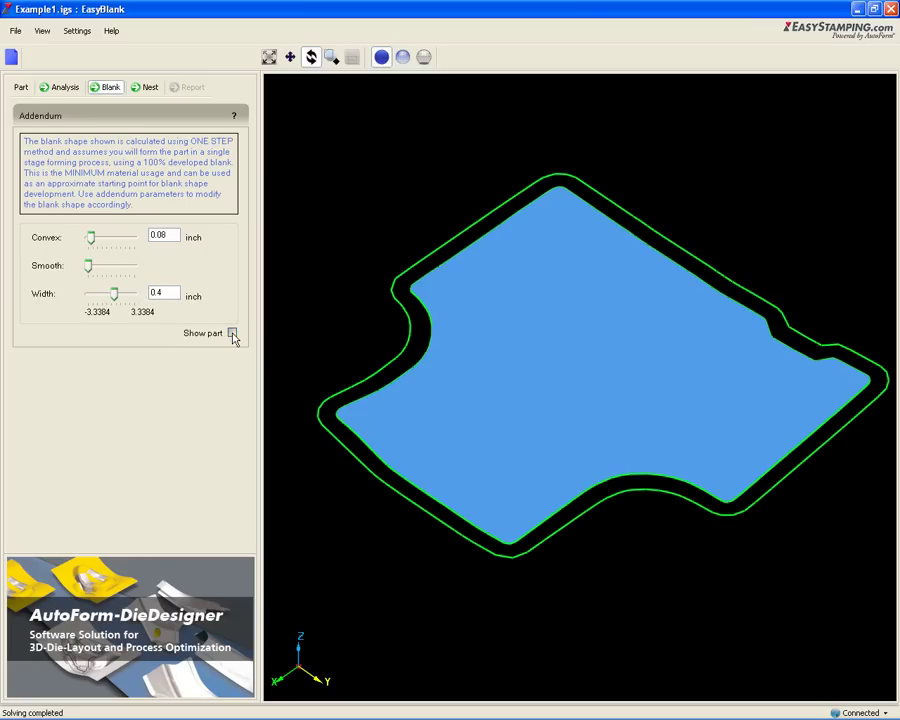
click(232, 334)
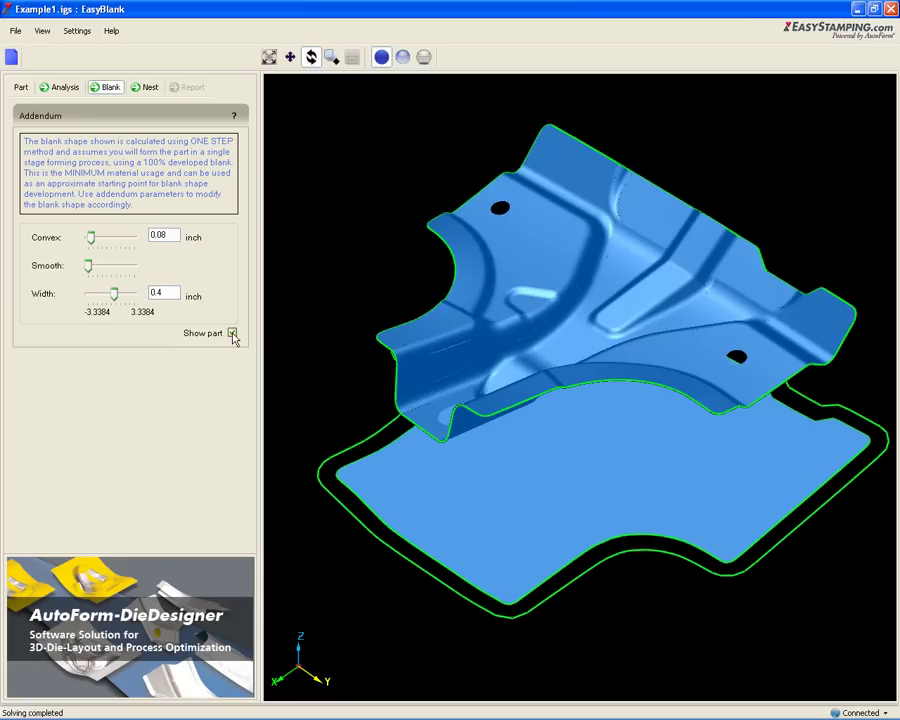
Step: Nest the blank on a coil 7.9 to 59.05 inches wide
click(145, 88)
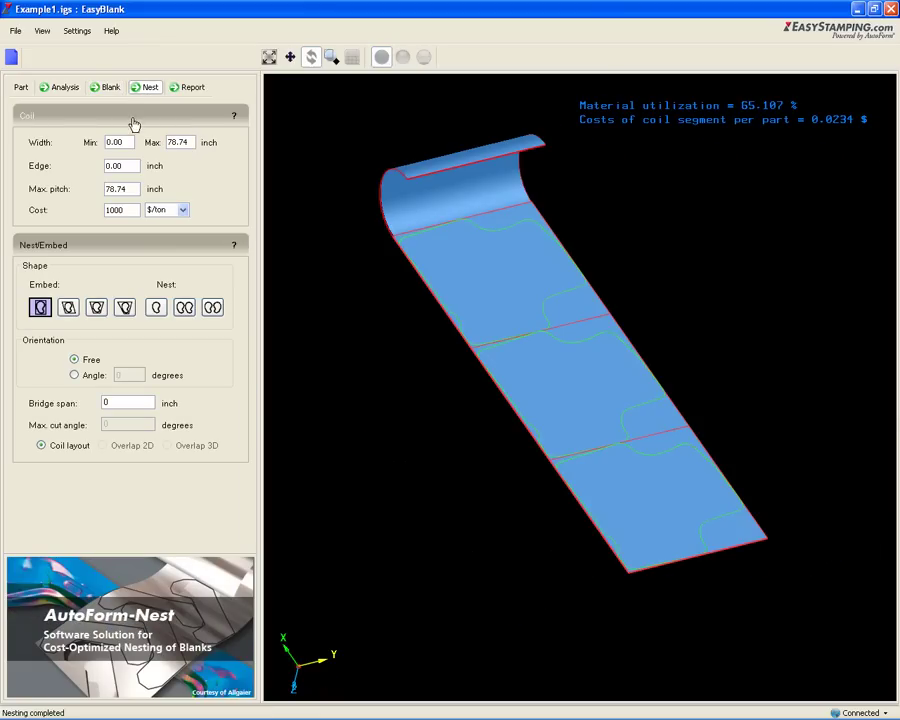
drag(130, 142, 90, 143)
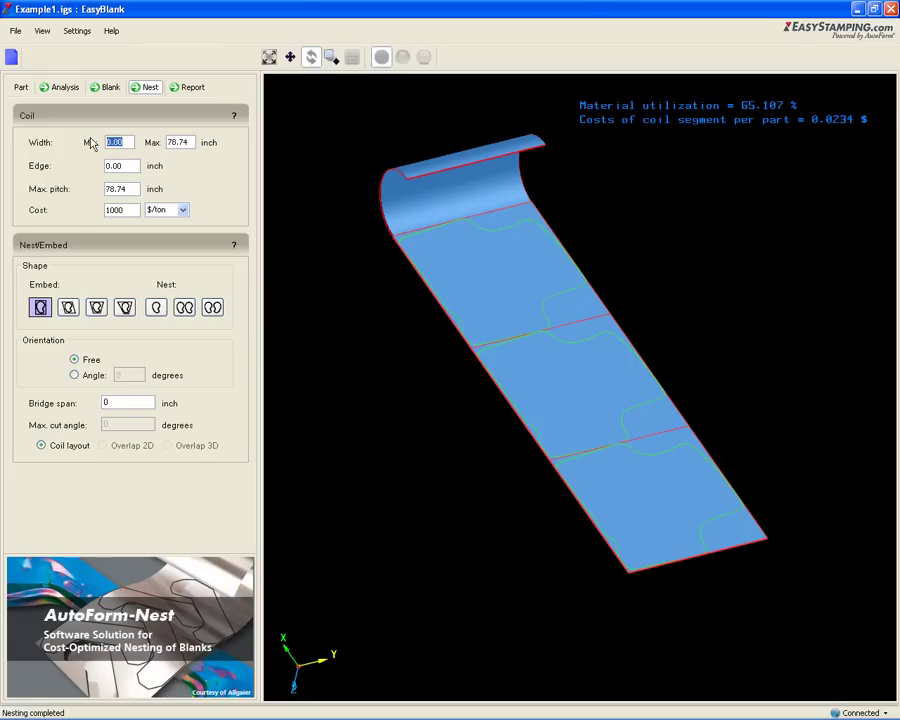
text(7.9)
drag(194, 142, 139, 142)
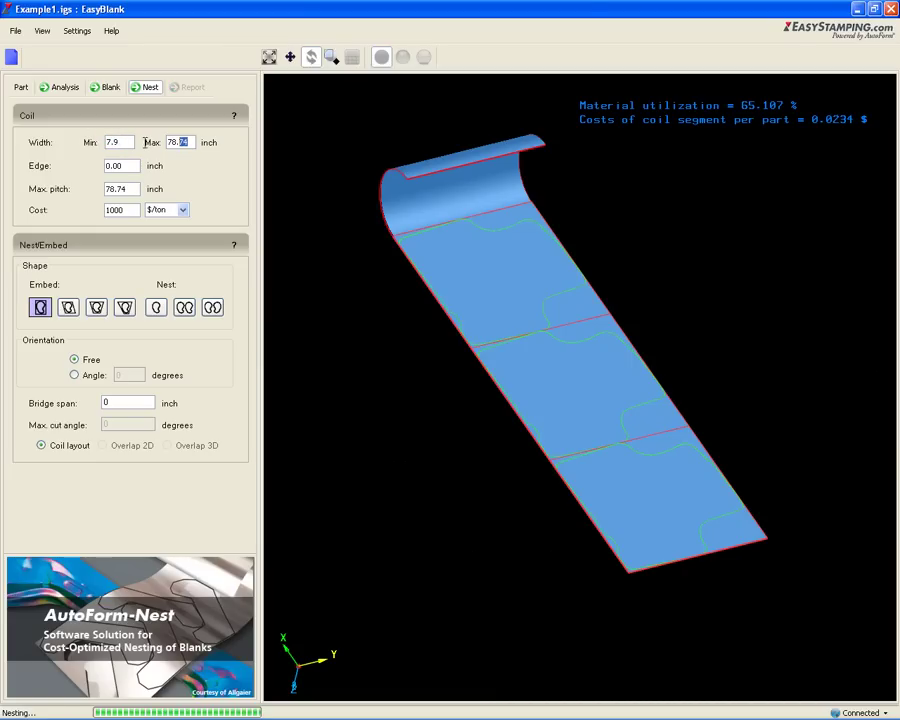
text(59)
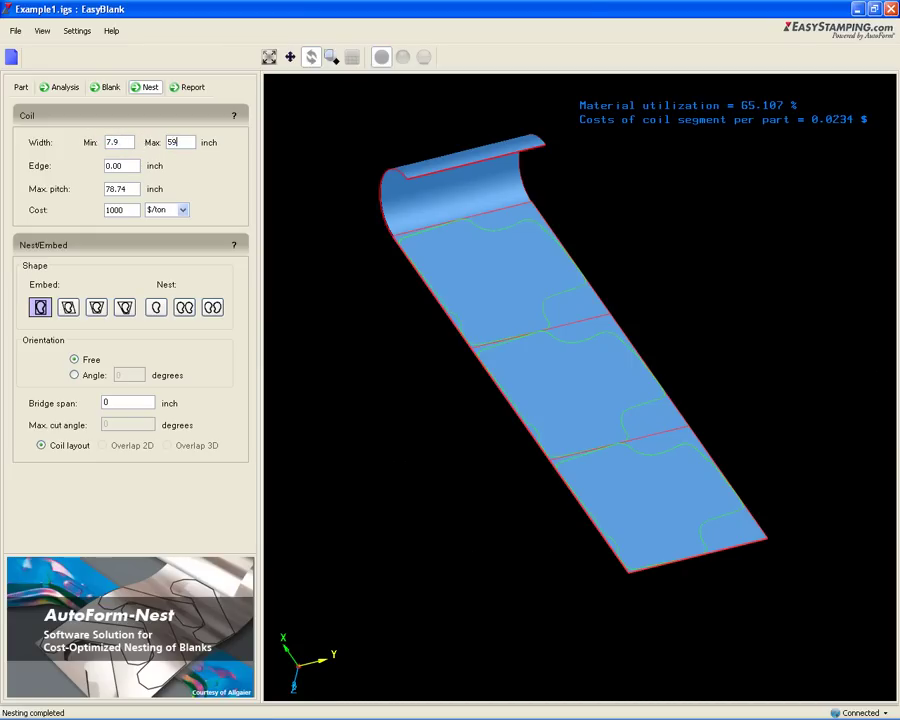
text(.05)
key(Tab)
Step: Set 0.4 inch edge, 39.04 inch max pitch, and 1350 $/ton coil cost
text(0.4)
click(127, 187)
drag(127, 187, 103, 191)
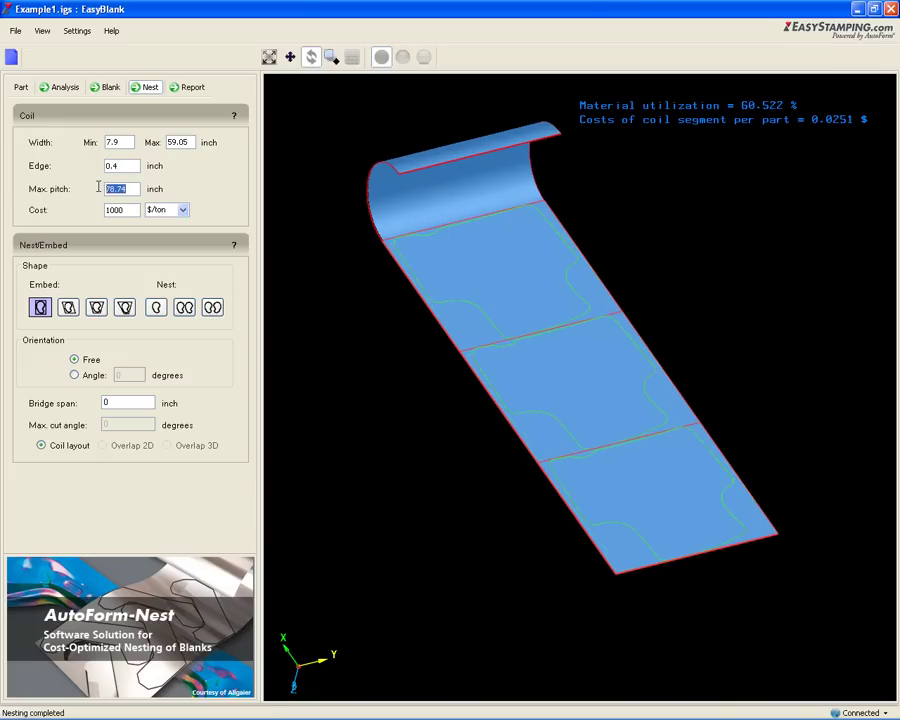
text(39.04)
click(127, 210)
drag(127, 210, 90, 207)
text(1)
key(Return)
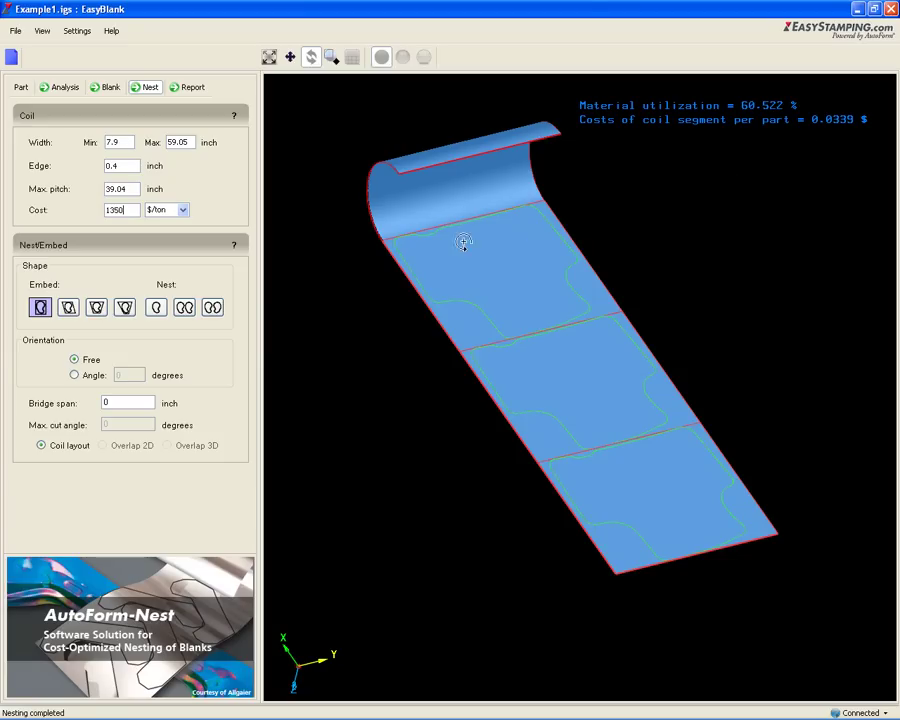
Step: Switch to the fourth embedded blank shape and try a fixed 30 degree angle
click(125, 309)
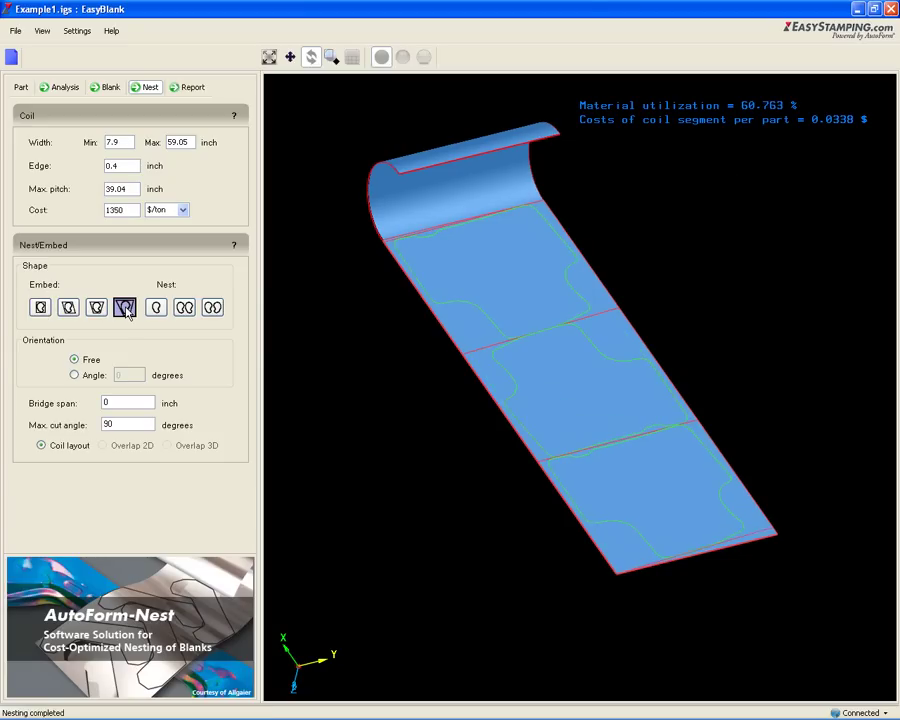
click(85, 375)
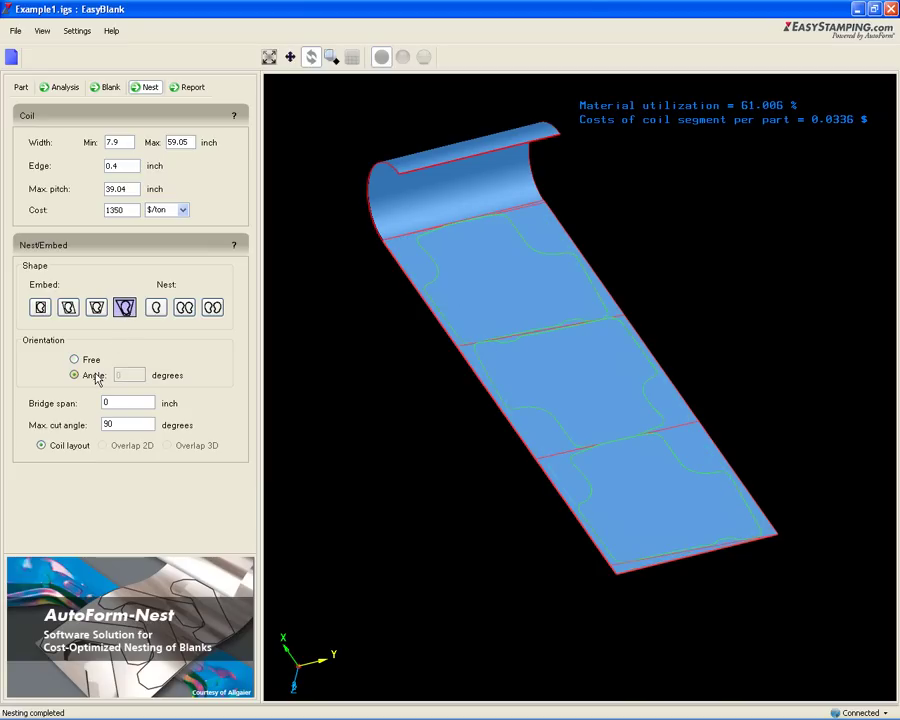
key(Tab)
text(0)
key(Return)
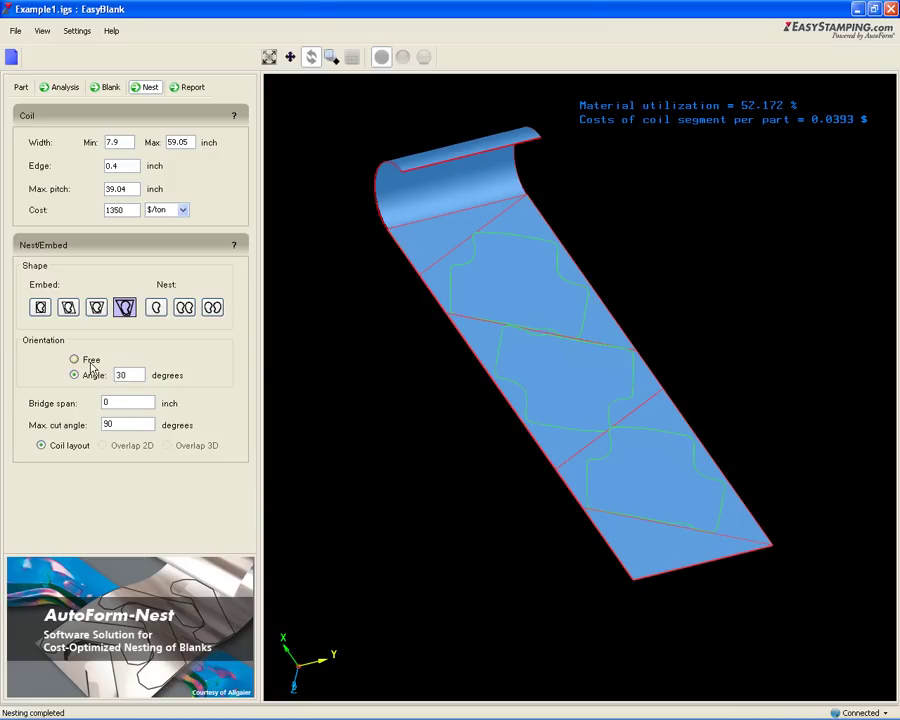
Step: Return to free orientation and set a -0.4 inch bridge span
click(74, 359)
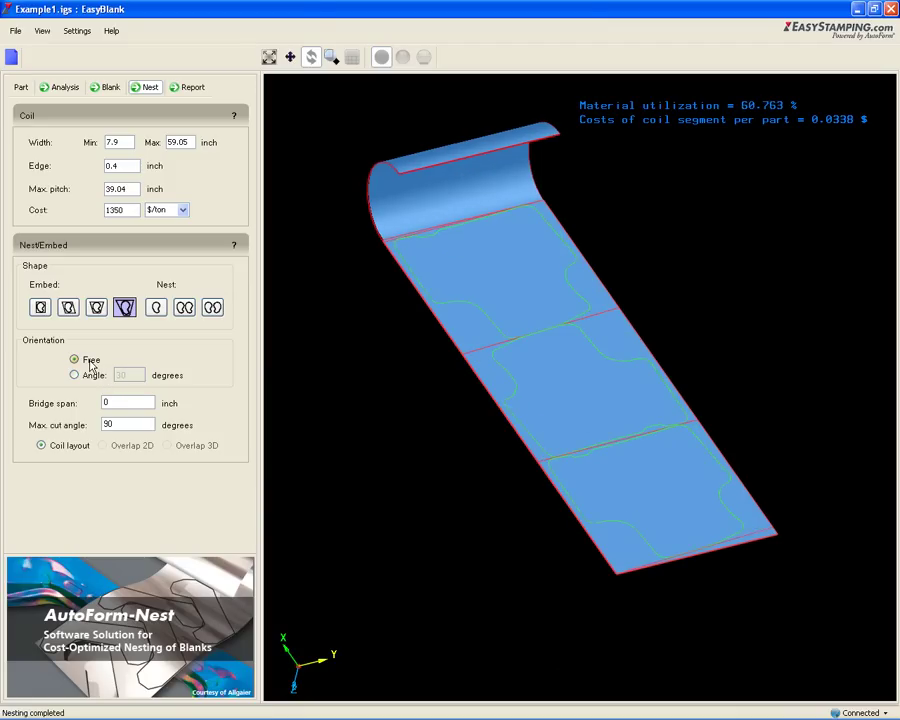
drag(124, 402, 101, 403)
text(1)
key(Return)
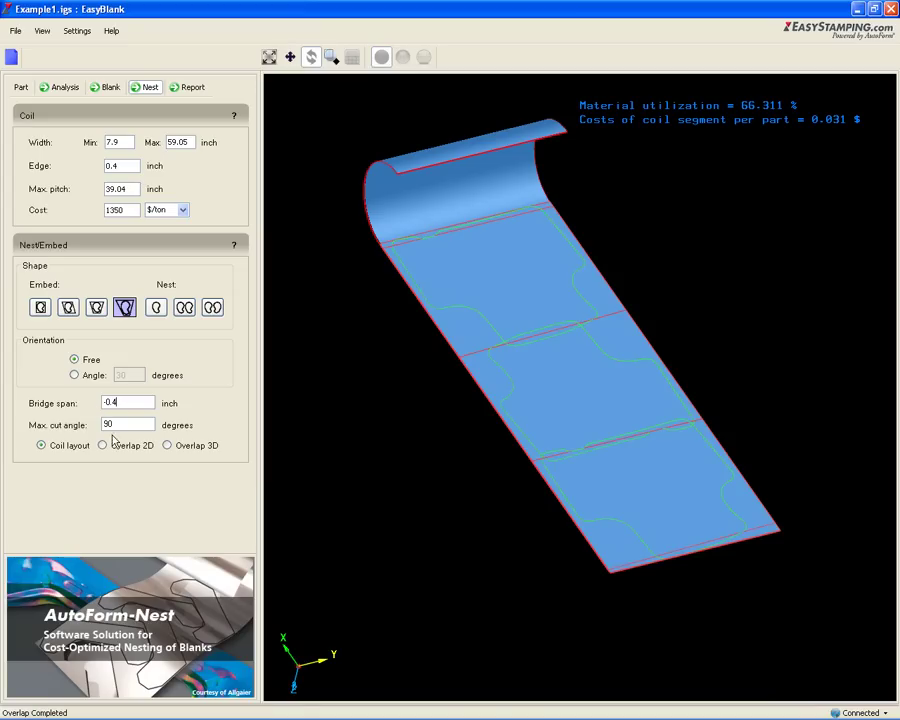
Step: View the 2D and 3D blank overlap and change the bridge span to -0.2 inch
click(117, 449)
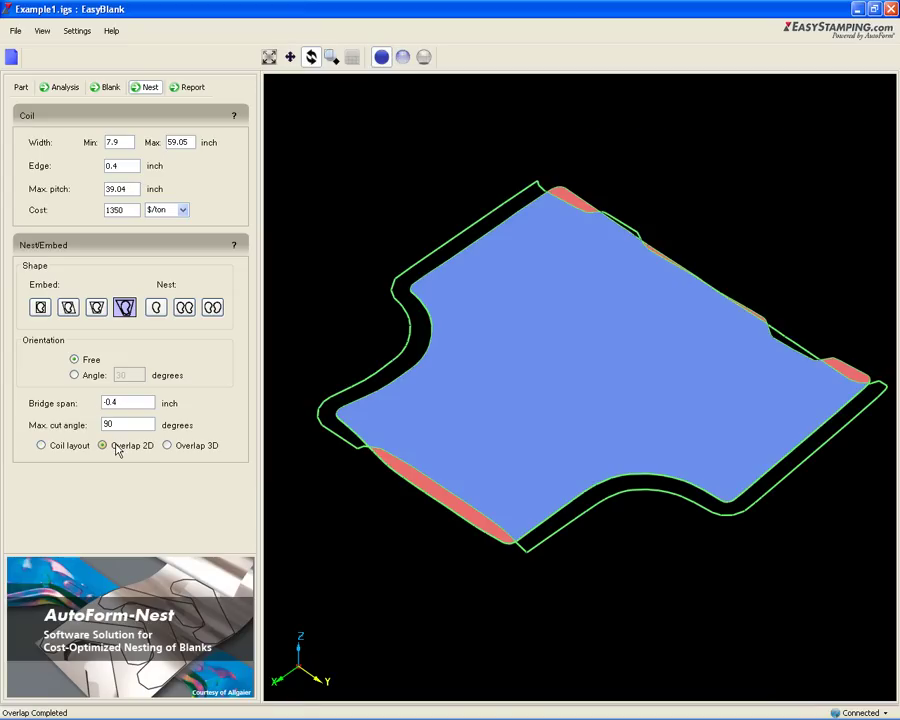
click(186, 452)
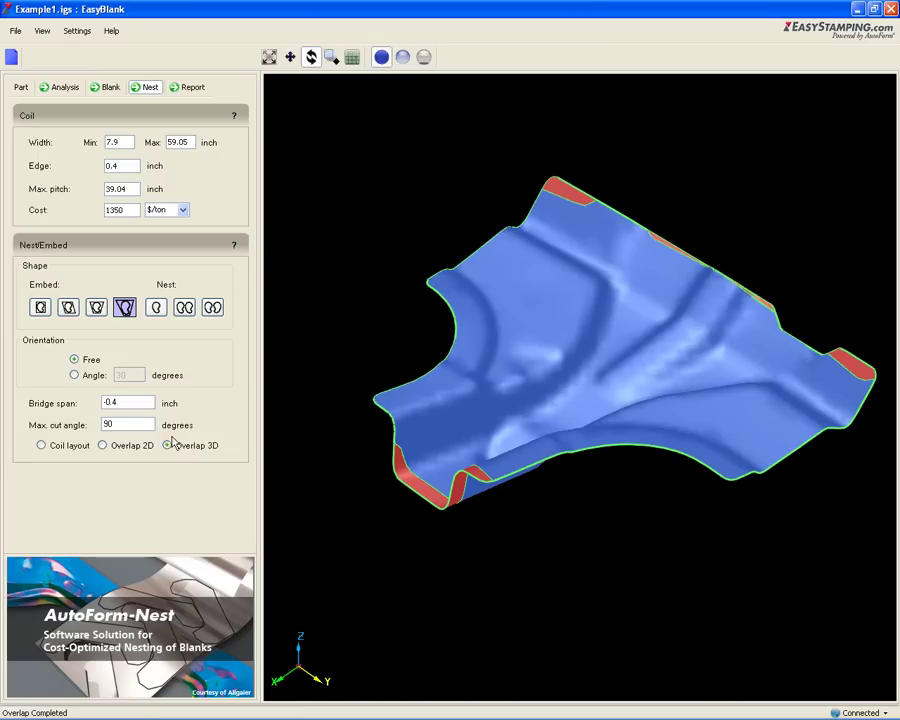
double_click(110, 402)
text(-0.2)
key(Return)
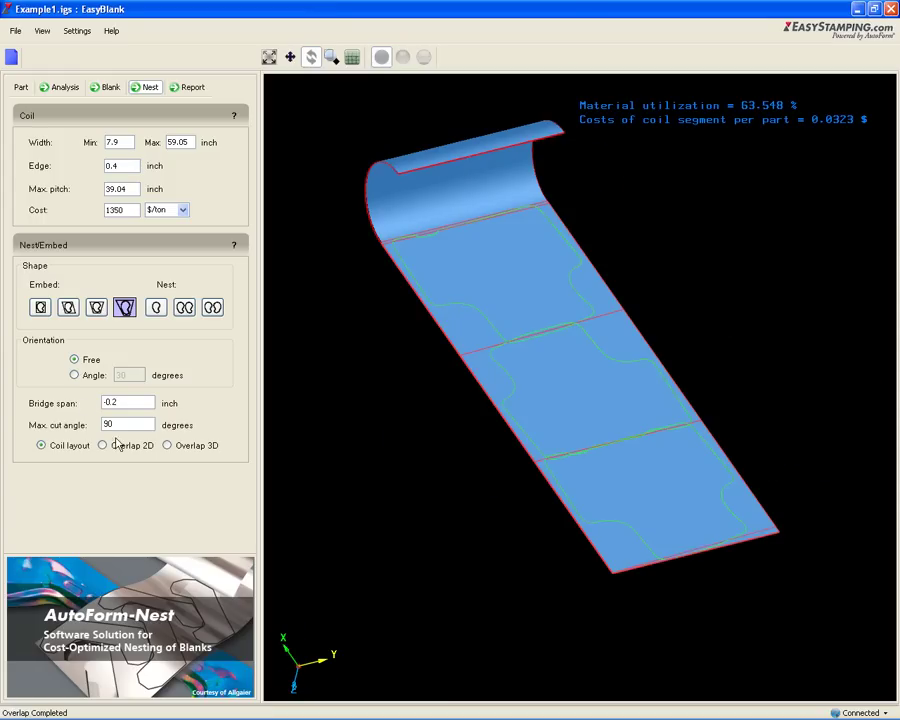
Step: Recheck the 2D and 3D overlap, then nest two blanks side by side
click(121, 447)
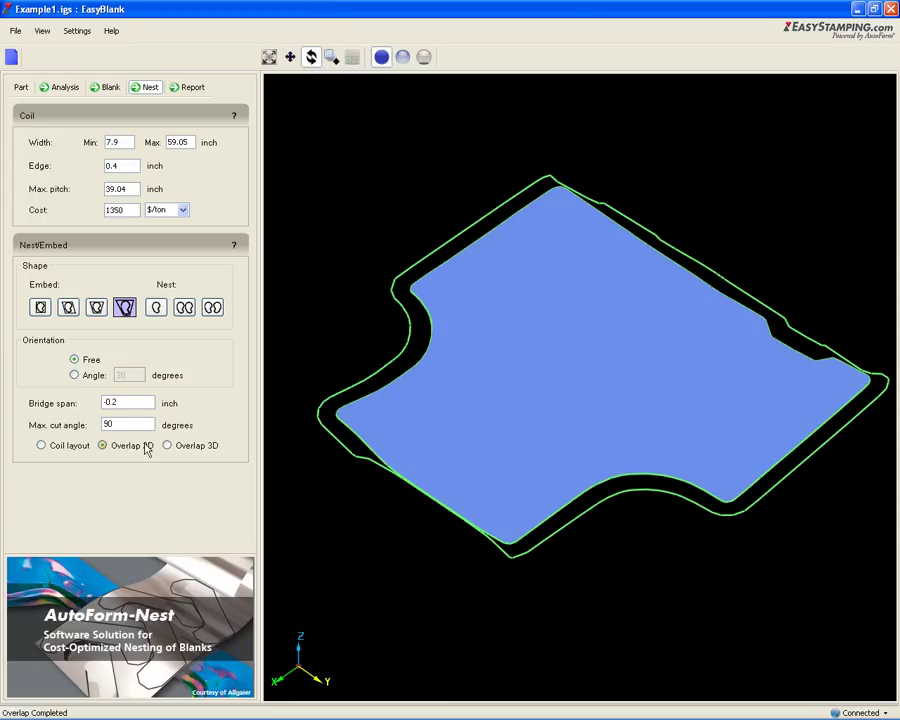
click(177, 449)
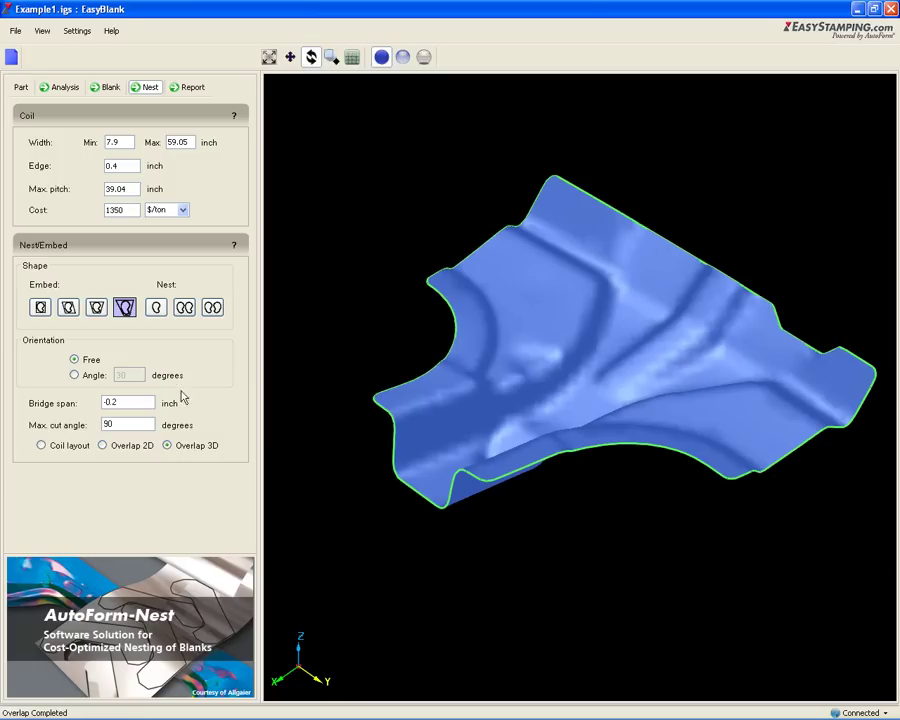
click(185, 308)
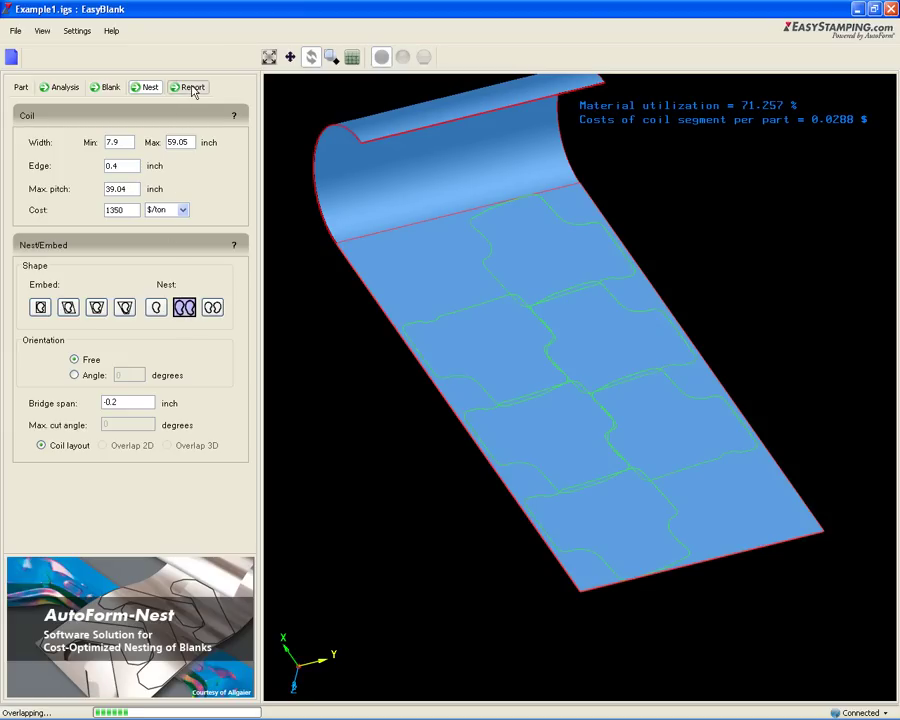
Step: Replace the first report picture with a rotated view of the part
click(192, 88)
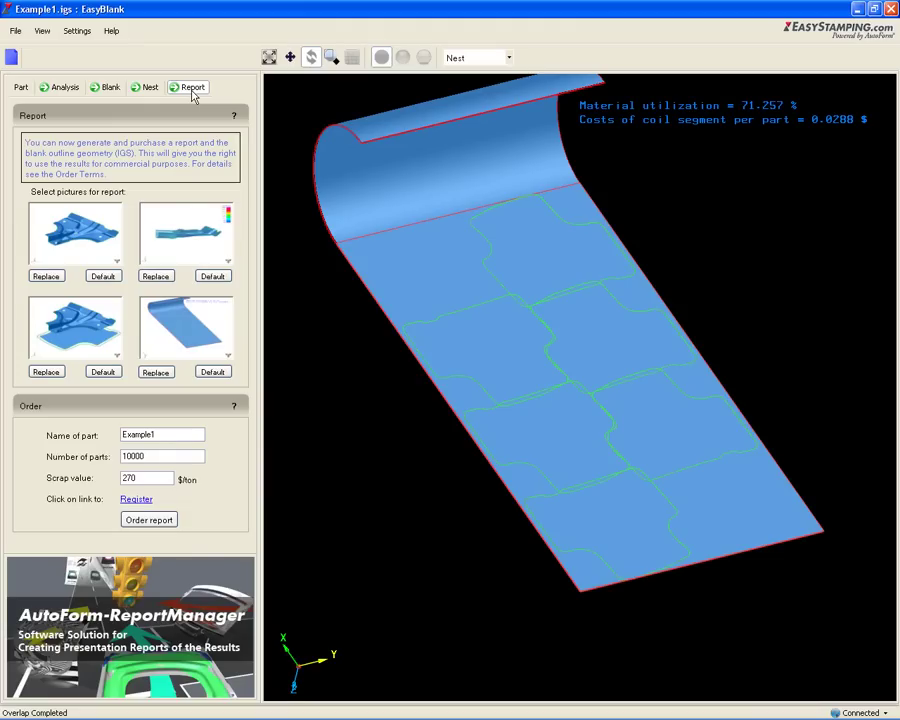
click(83, 235)
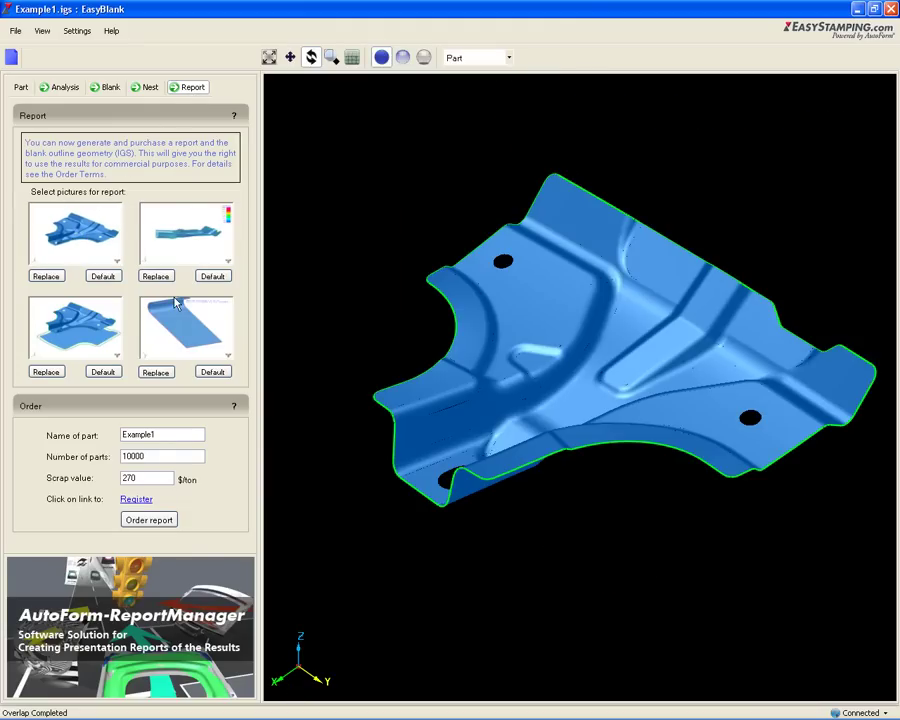
mouse_move(393, 530)
mouse_down()
mouse_move(404, 440)
mouse_move(540, 207)
mouse_up()
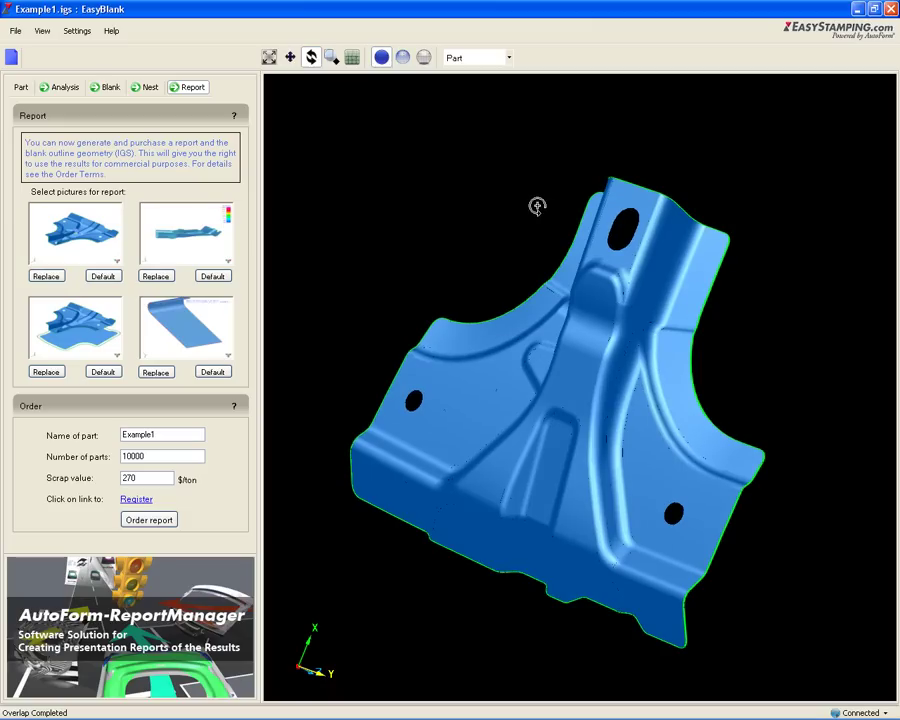
click(50, 276)
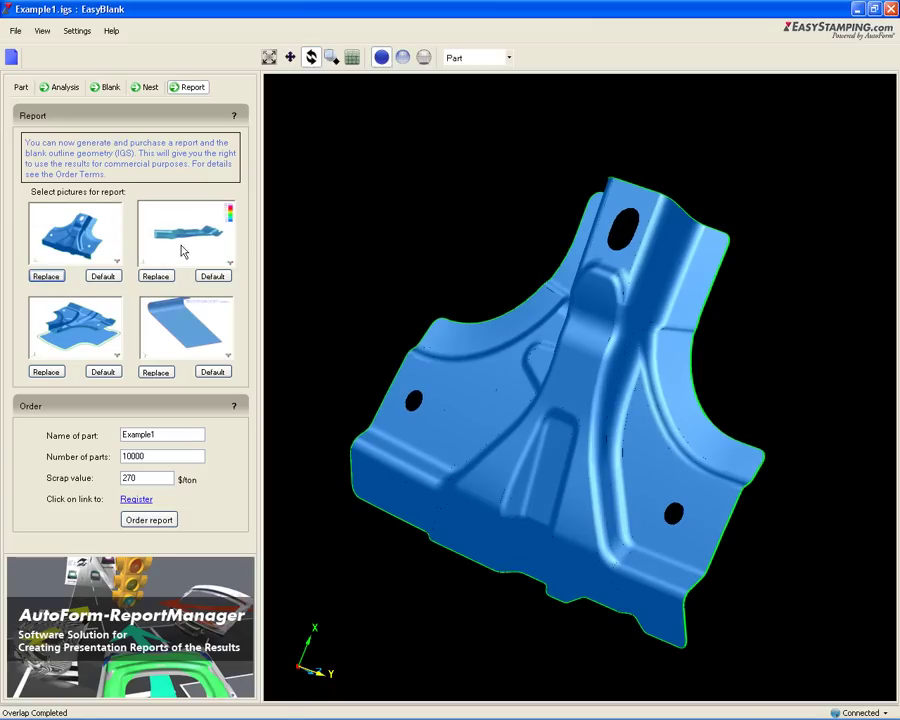
Step: Replace the second report picture with a rotated overhead thinning map
click(183, 251)
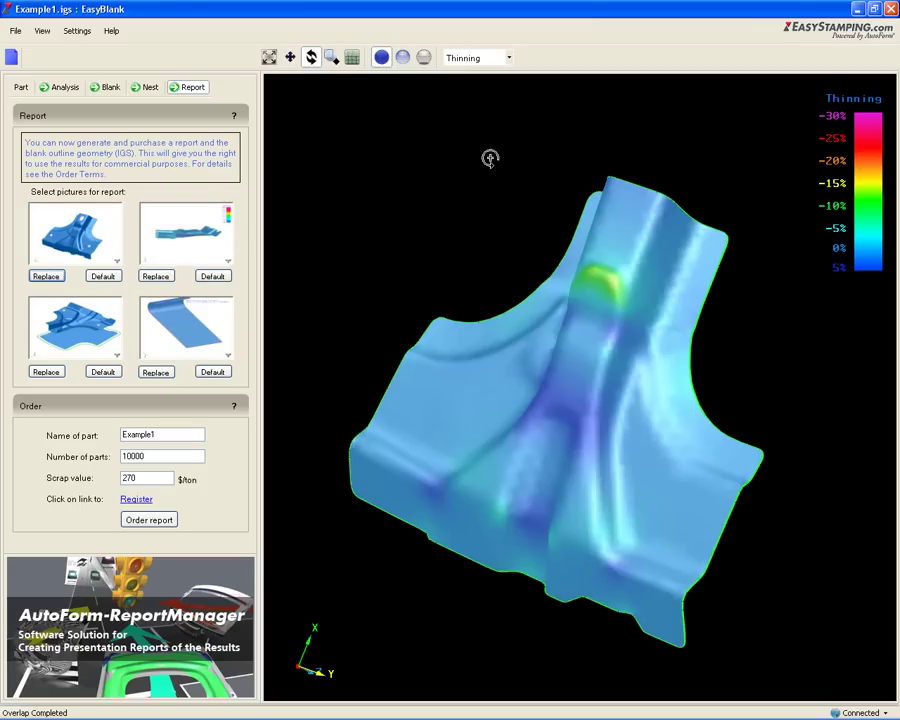
mouse_move(504, 80)
mouse_down()
mouse_move(484, 163)
mouse_move(427, 270)
mouse_move(408, 428)
mouse_move(424, 488)
mouse_move(476, 519)
mouse_move(541, 522)
mouse_up()
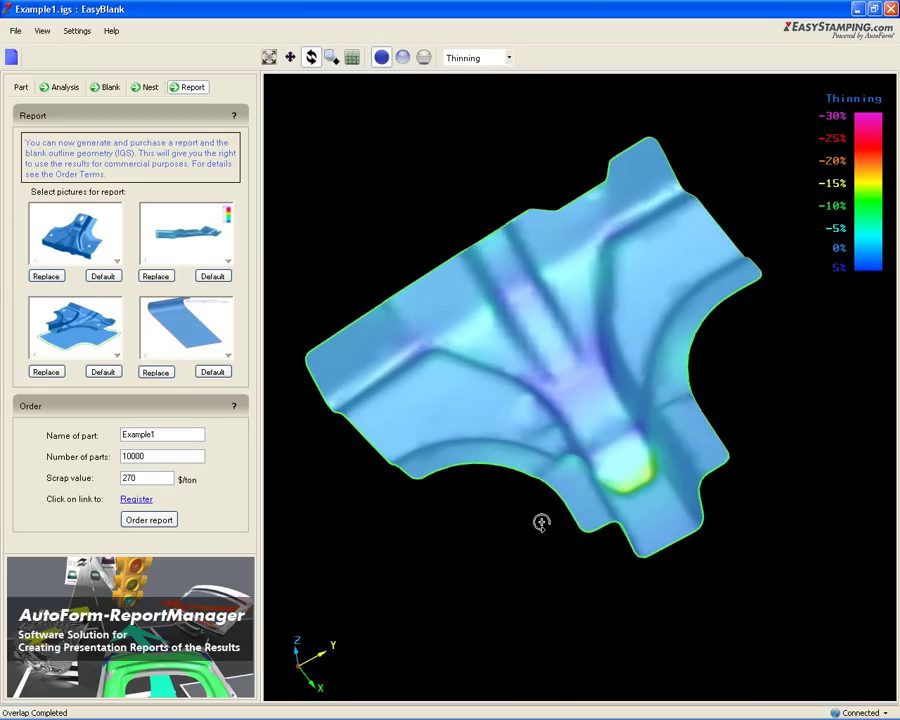
click(156, 277)
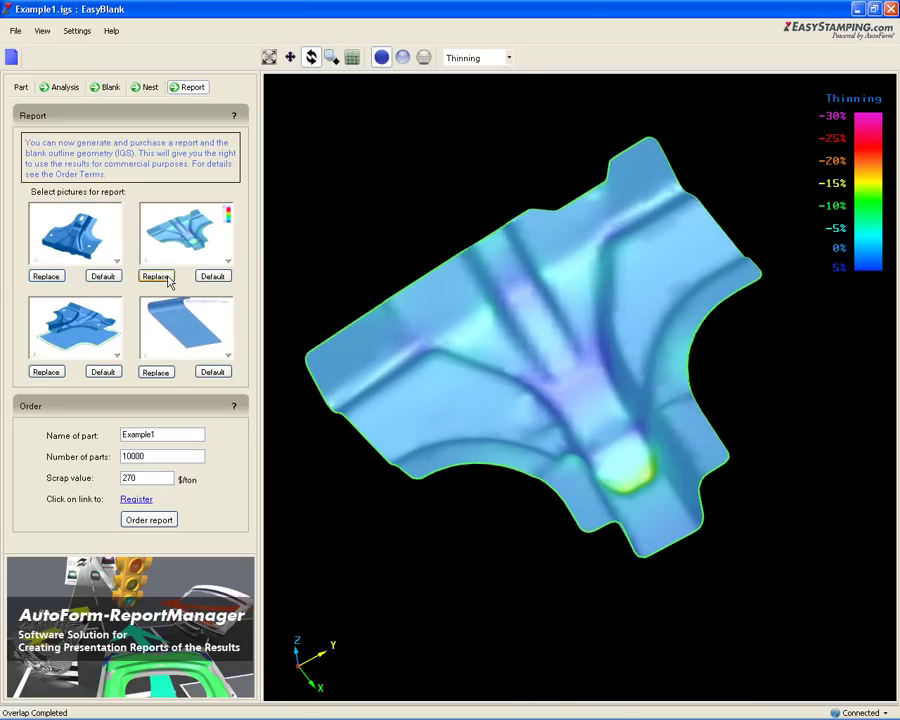
Step: Replace the third report picture with a view showing only the blank
click(100, 320)
text(0)
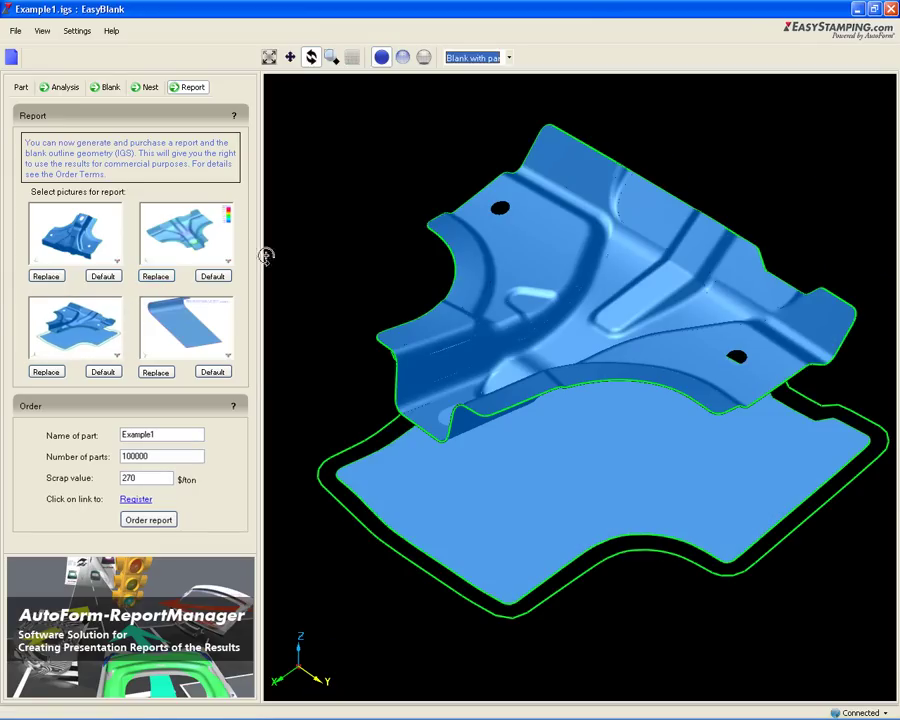
click(508, 59)
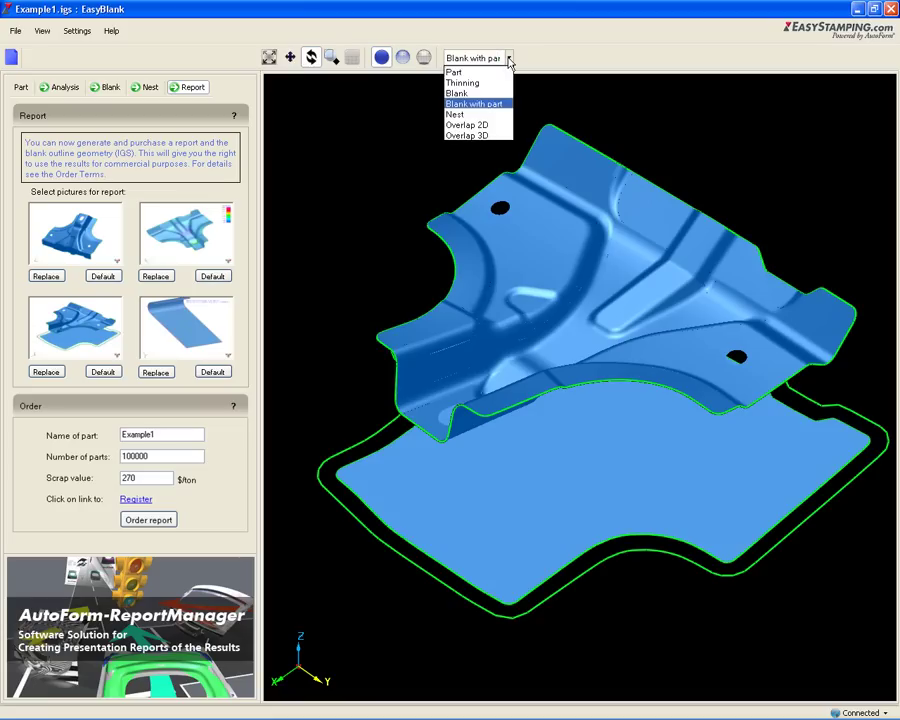
click(486, 93)
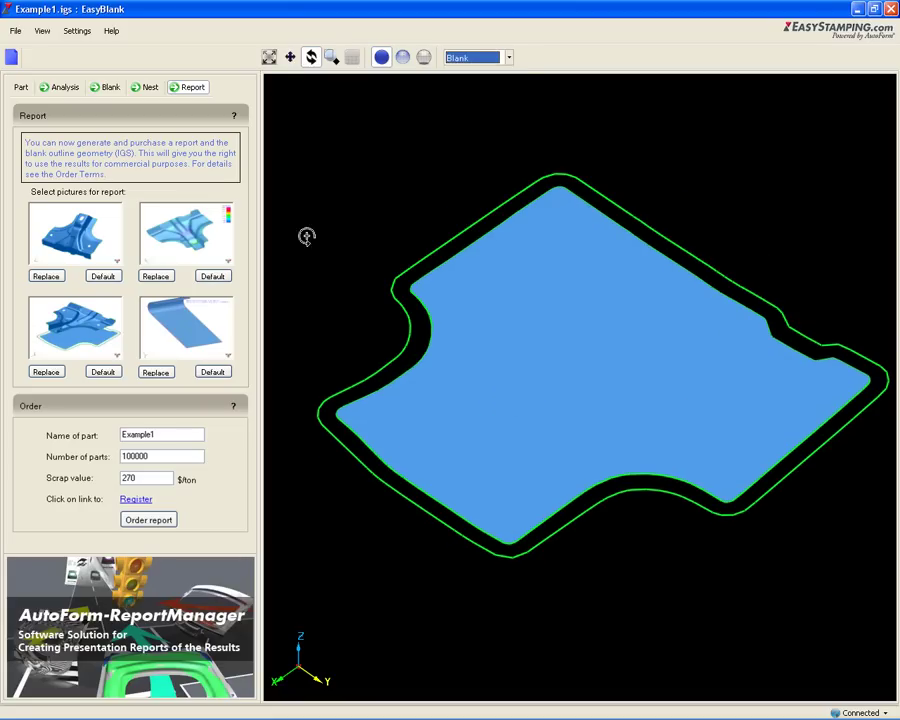
click(46, 372)
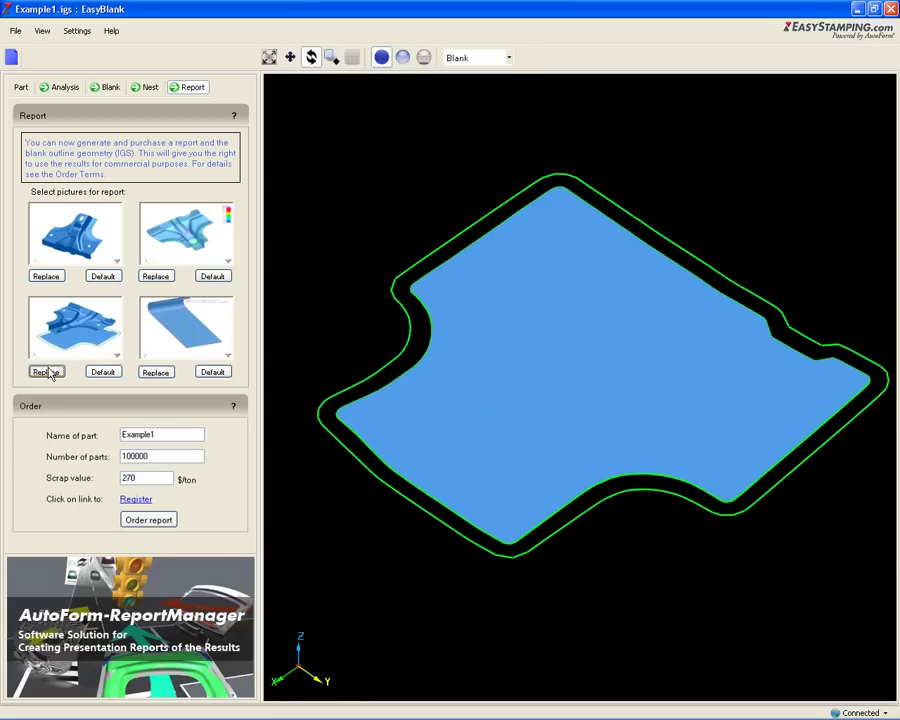
Step: Replace the fourth report picture with a zoomed-in view of the coil nest
click(175, 331)
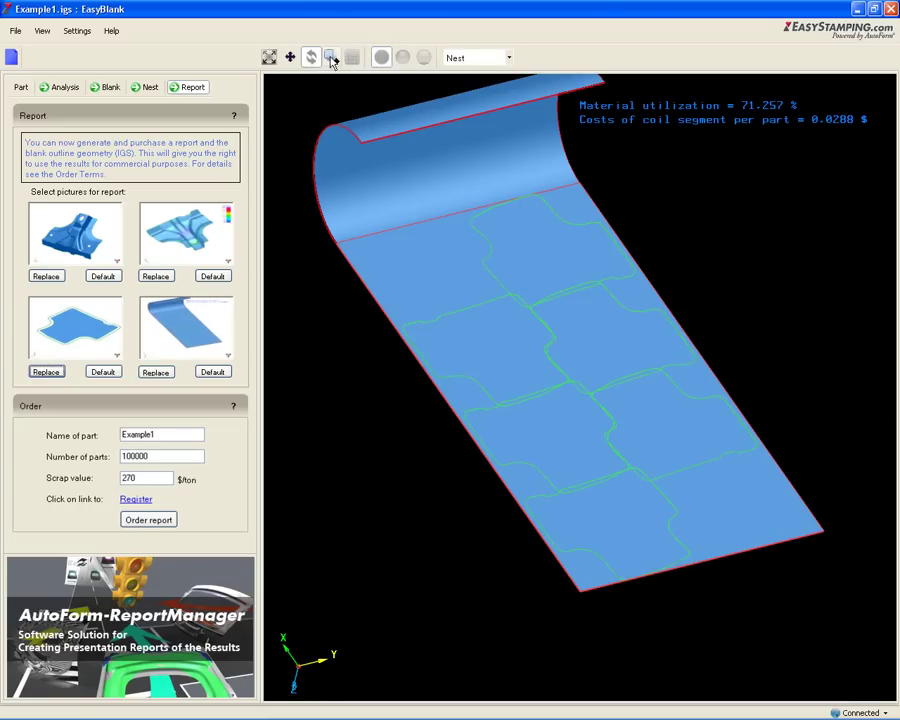
click(331, 58)
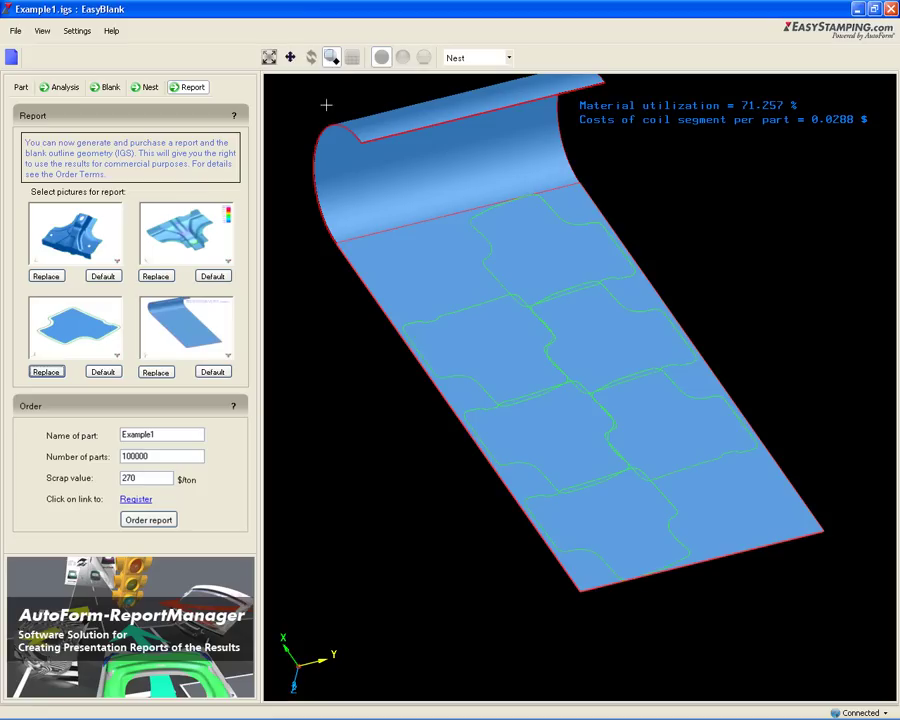
mouse_move(306, 213)
mouse_down()
mouse_move(528, 372)
mouse_move(808, 522)
mouse_up()
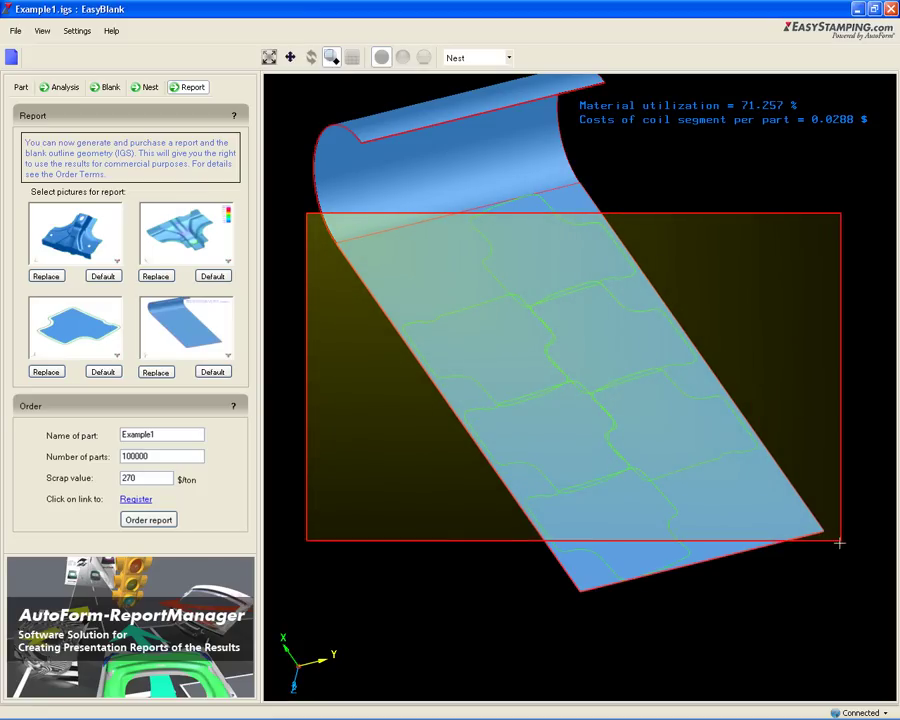
drag(808, 522, 839, 541)
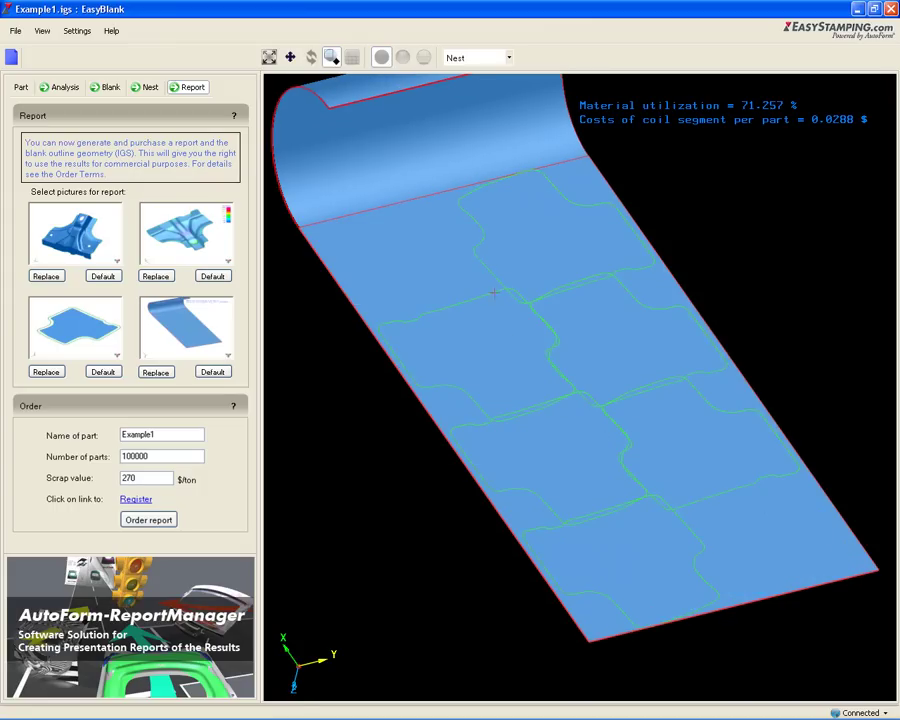
click(170, 374)
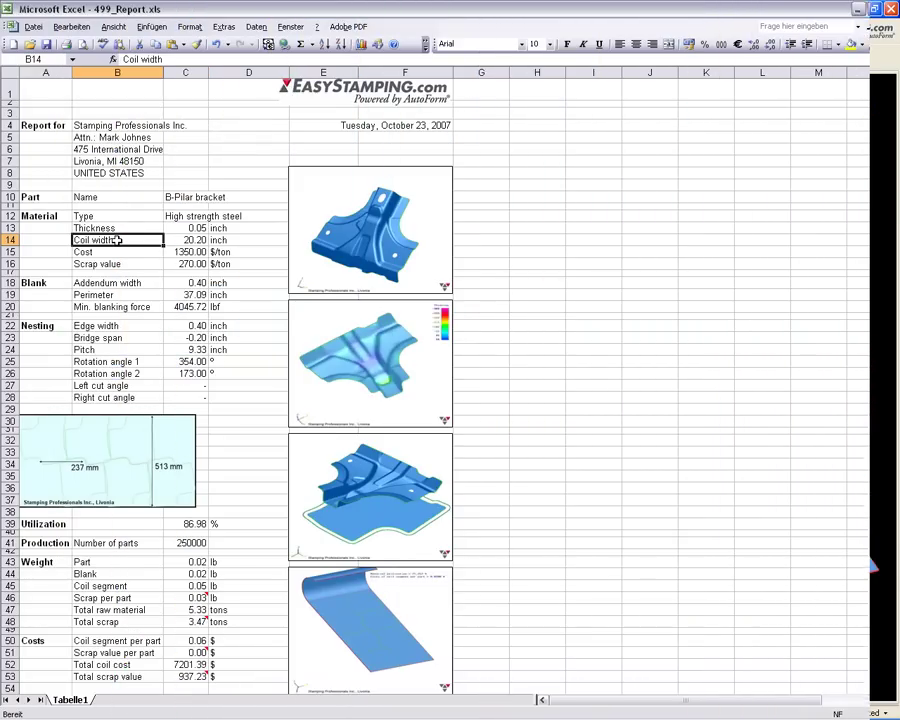
drag(118, 240, 235, 240)
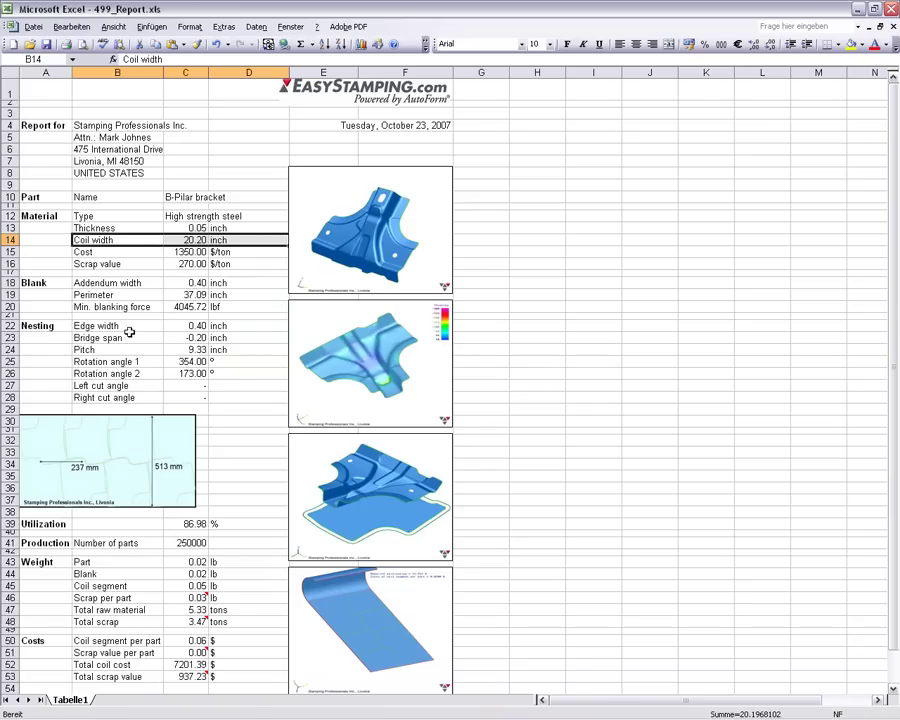
drag(90, 350, 240, 352)
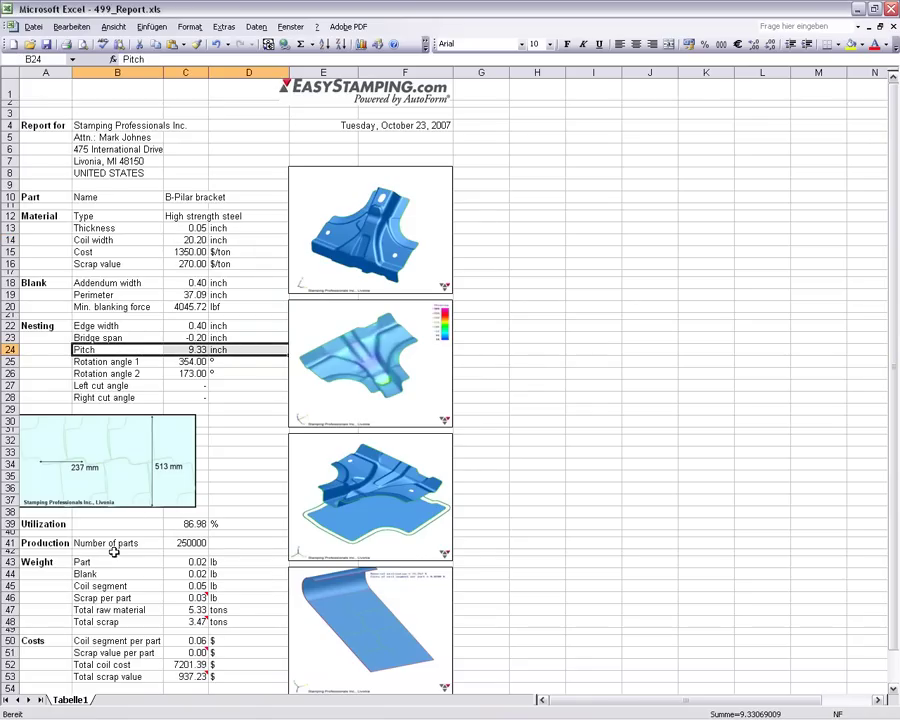
drag(90, 641, 253, 677)
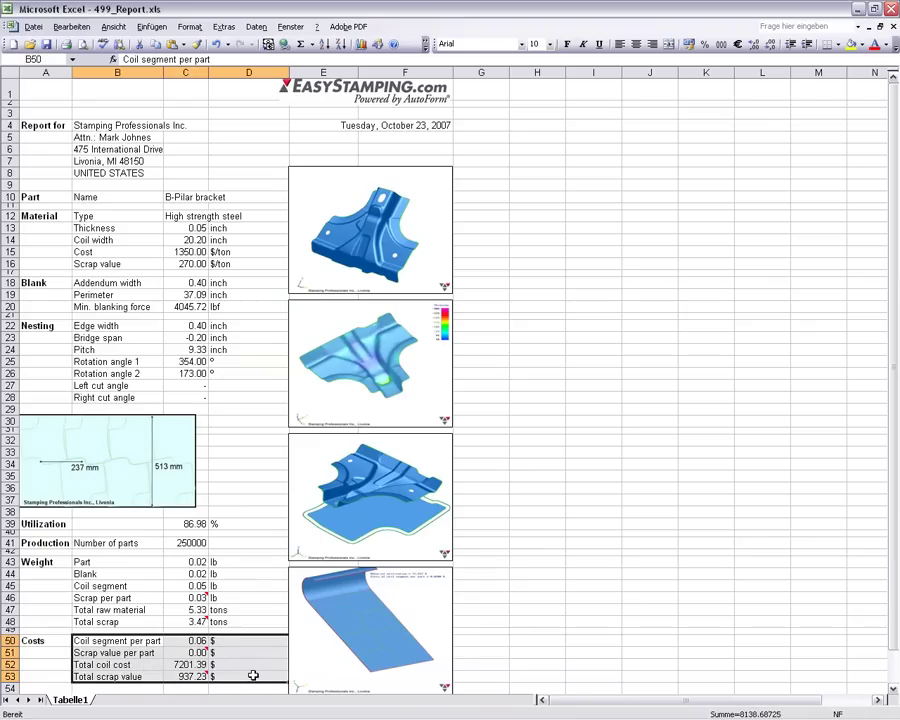
click(418, 194)
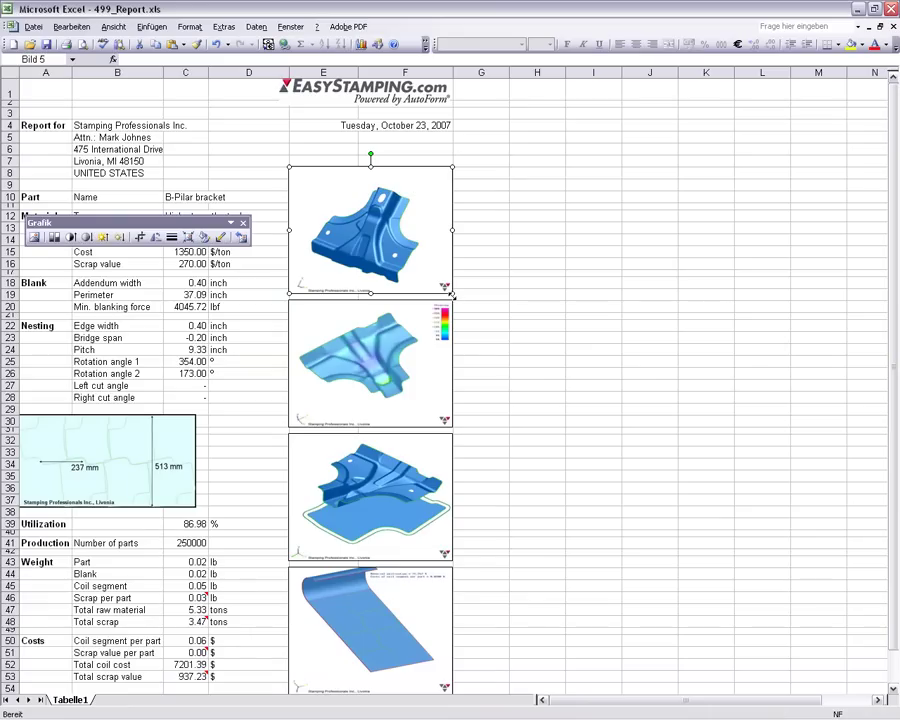
mouse_move(453, 294)
mouse_down()
mouse_move(685, 514)
mouse_move(735, 588)
mouse_up()
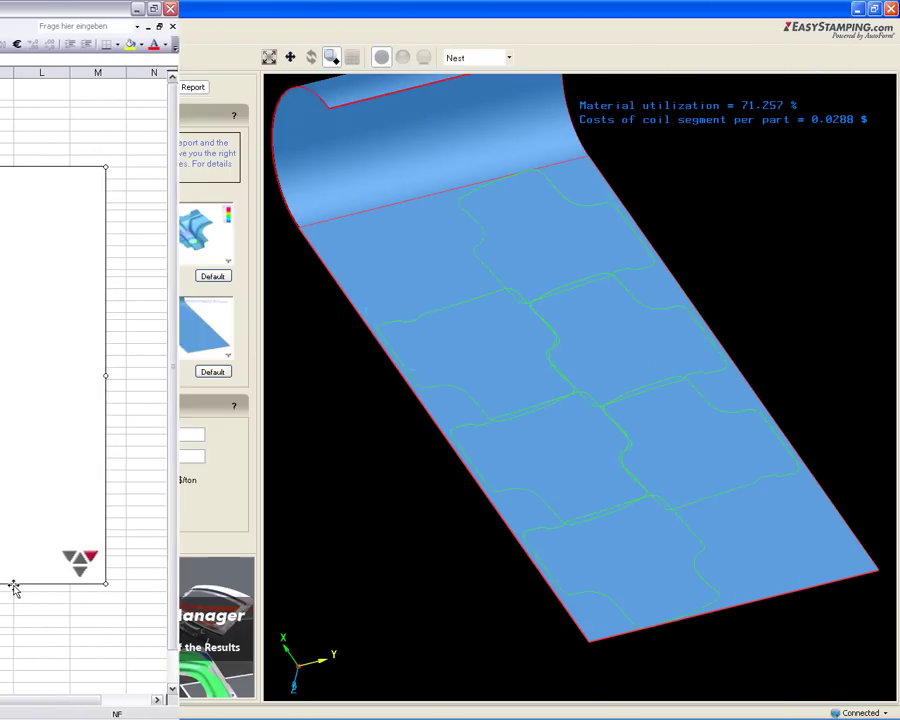
Step: Name the part 'B-Pilar bracket' and set the order to 250000 parts
click(163, 434)
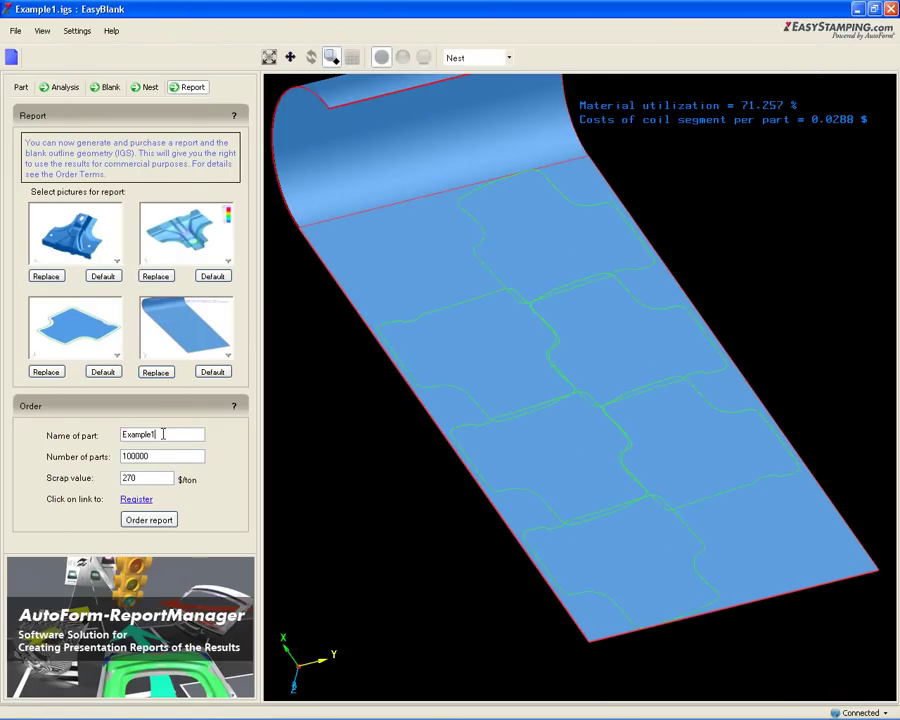
drag(163, 434, 112, 436)
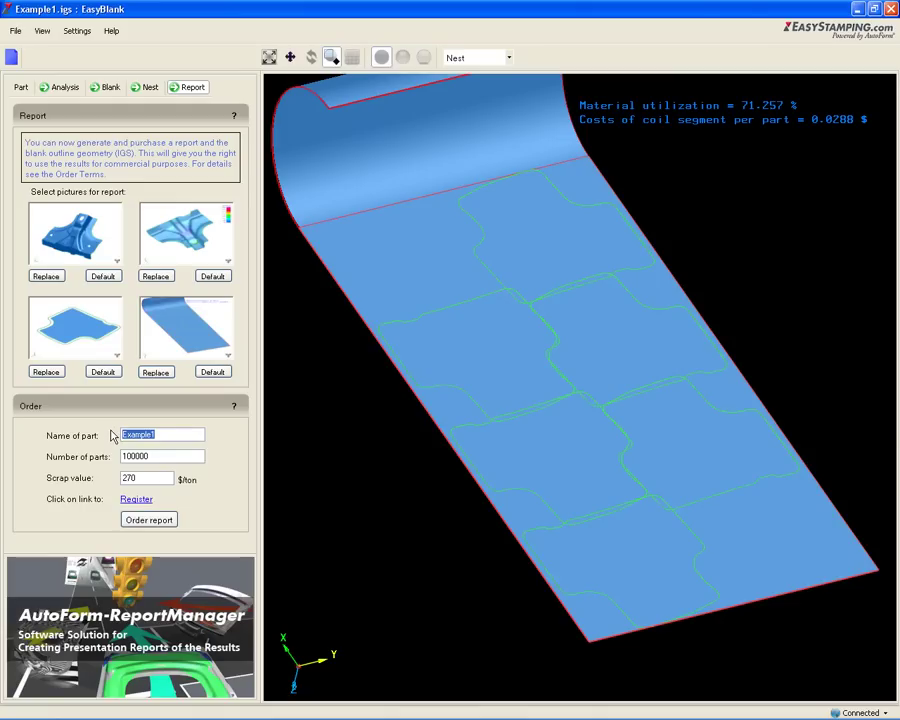
text(B-)
text(Pilar b)
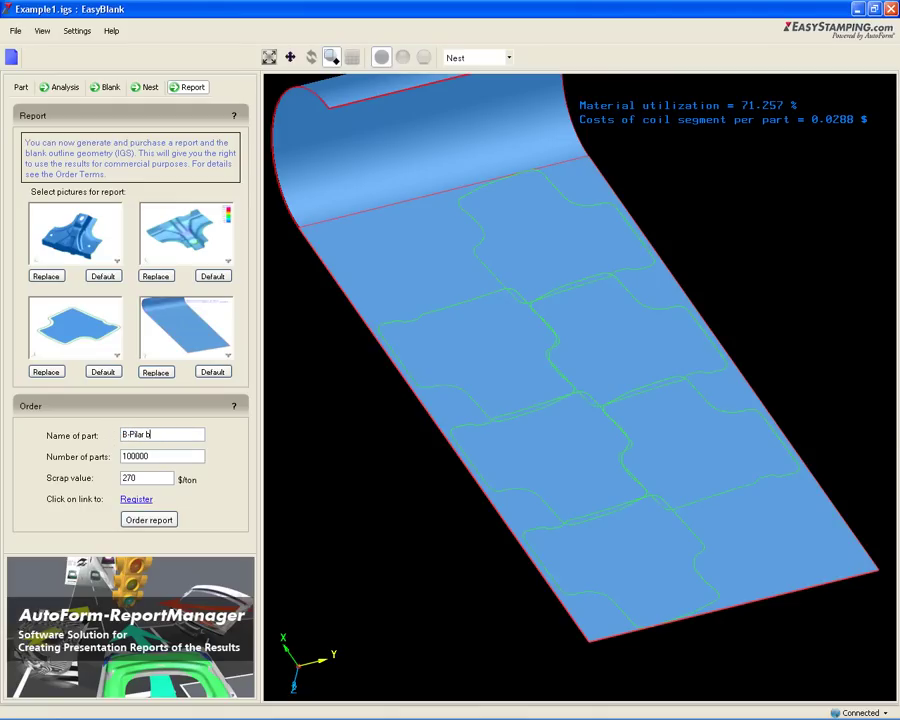
text(racket)
key(Tab)
key(BackSpace)
key(BackSpace)
key(BackSpace)
key(BackSpace)
text(250)
text(000)
Step: Enter a 310 $/ton scrap value and submit the order report
key(Tab)
text(310)
click(165, 521)
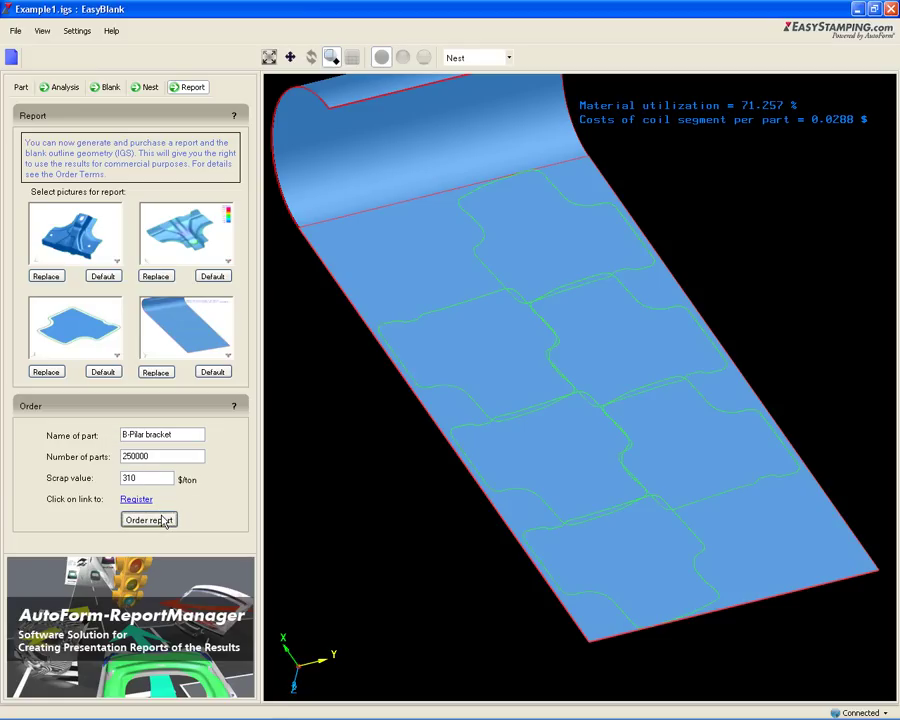